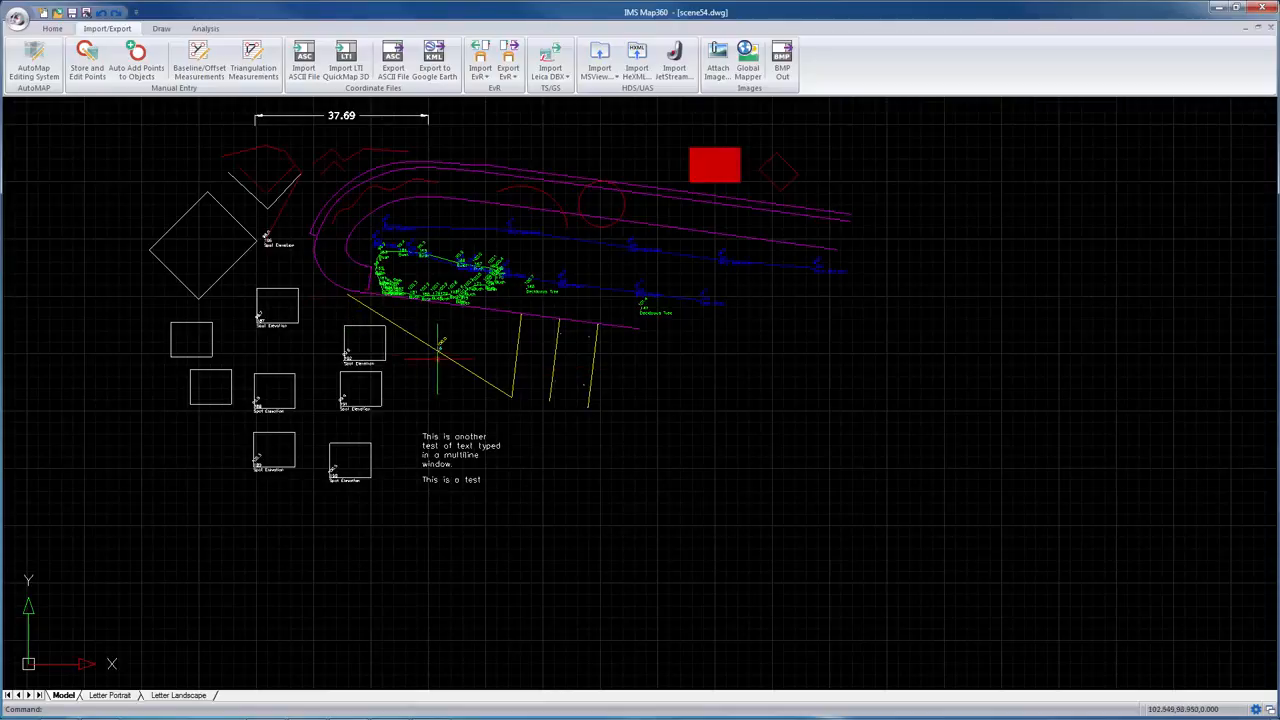
{"action": "scroll", "coordinate": [441, 352], "scroll_direction": "up", "scroll_amount": 2}
{"action": "scroll", "coordinate": [441, 350], "scroll_direction": "up", "scroll_amount": 3}
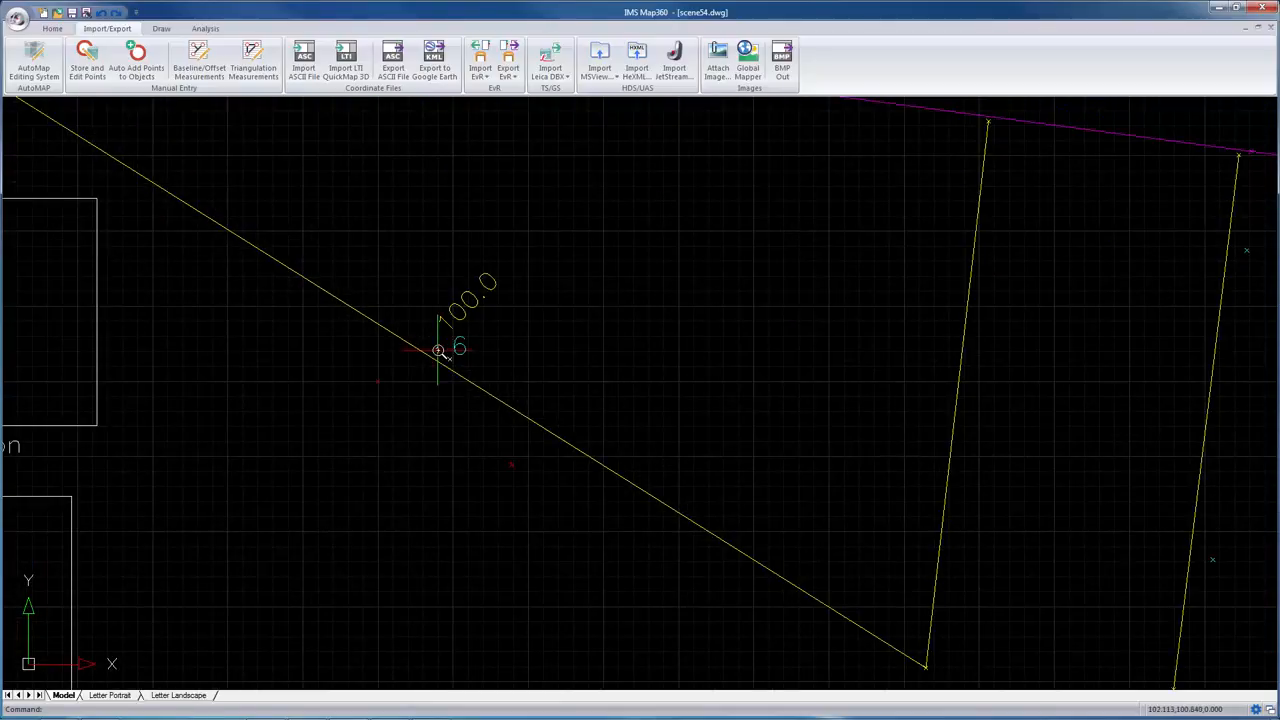
{"action": "scroll", "coordinate": [438, 350], "scroll_direction": "down", "scroll_amount": 5}
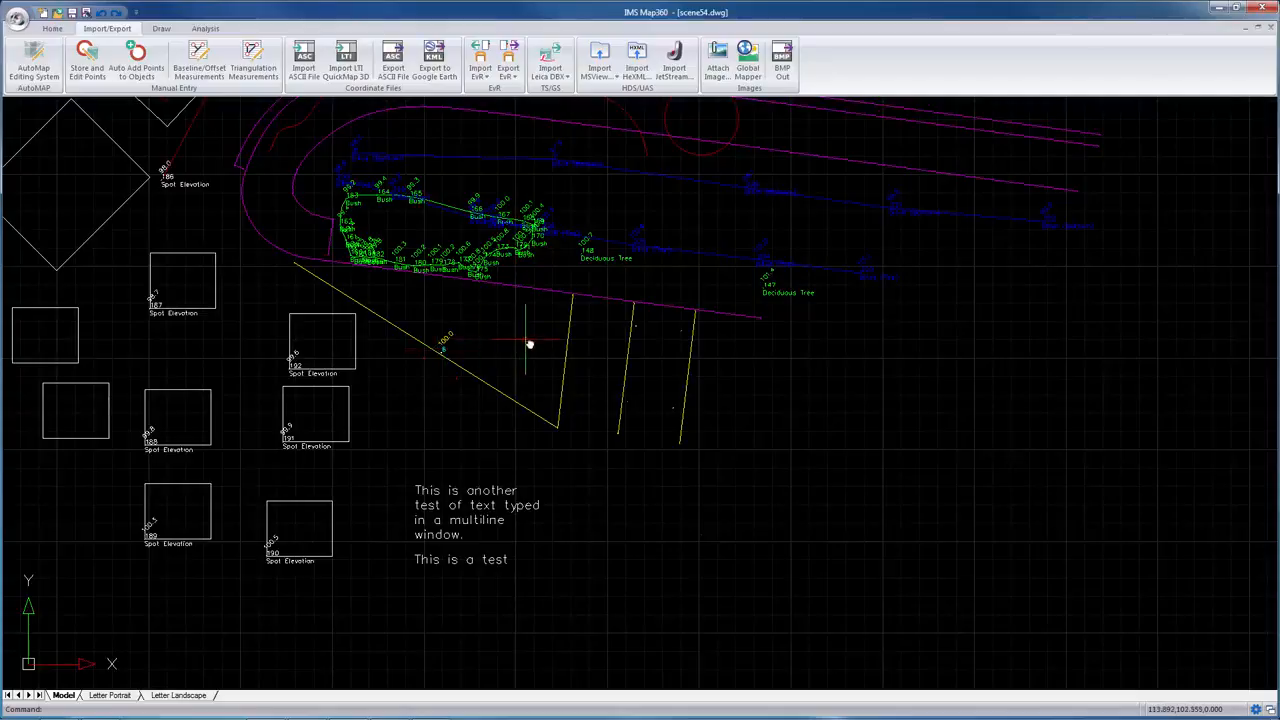
{"action": "scroll", "coordinate": [527, 343], "scroll_direction": "down", "scroll_amount": 4}
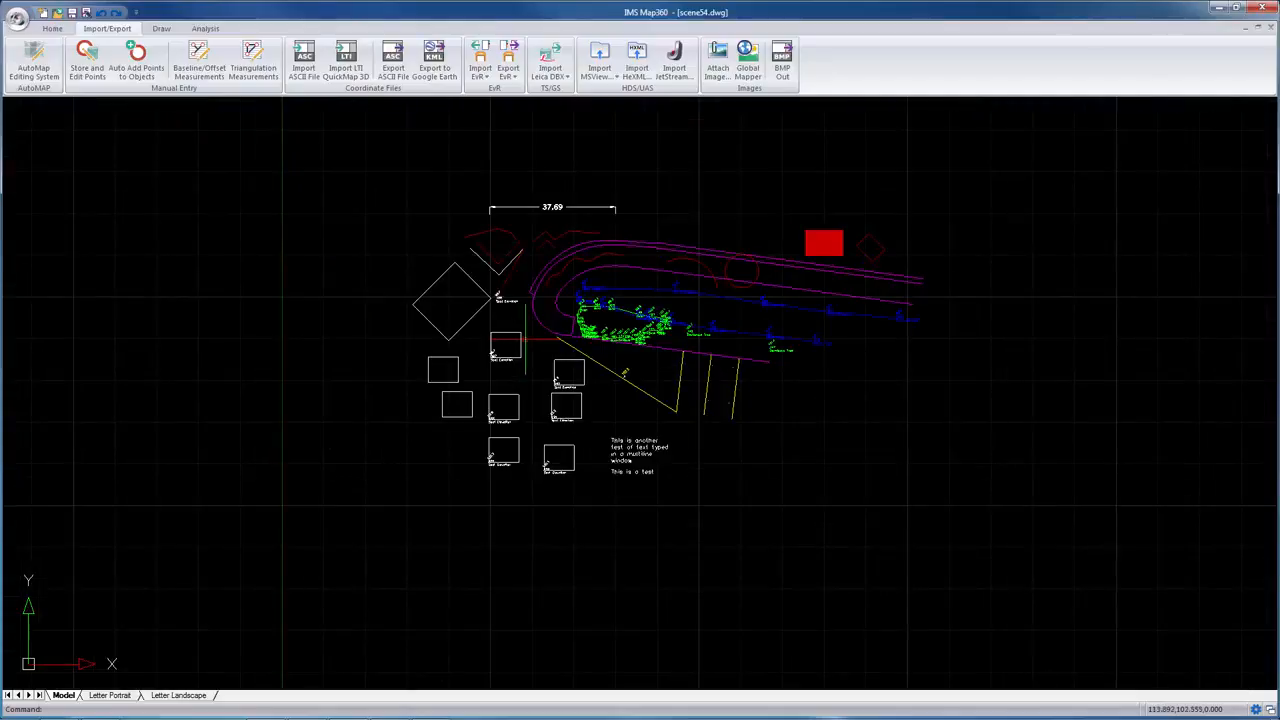
{"action": "left_click", "coordinate": [1259, 711]}
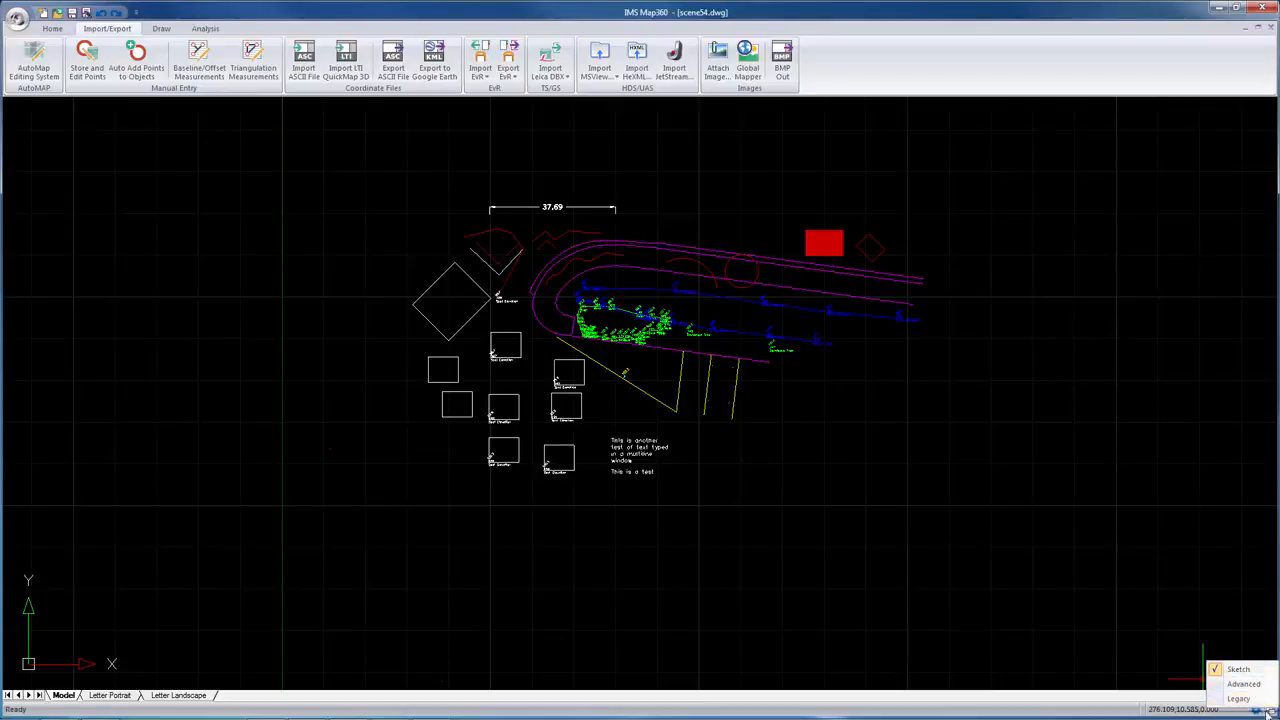
{"action": "left_click", "coordinate": [1272, 712]}
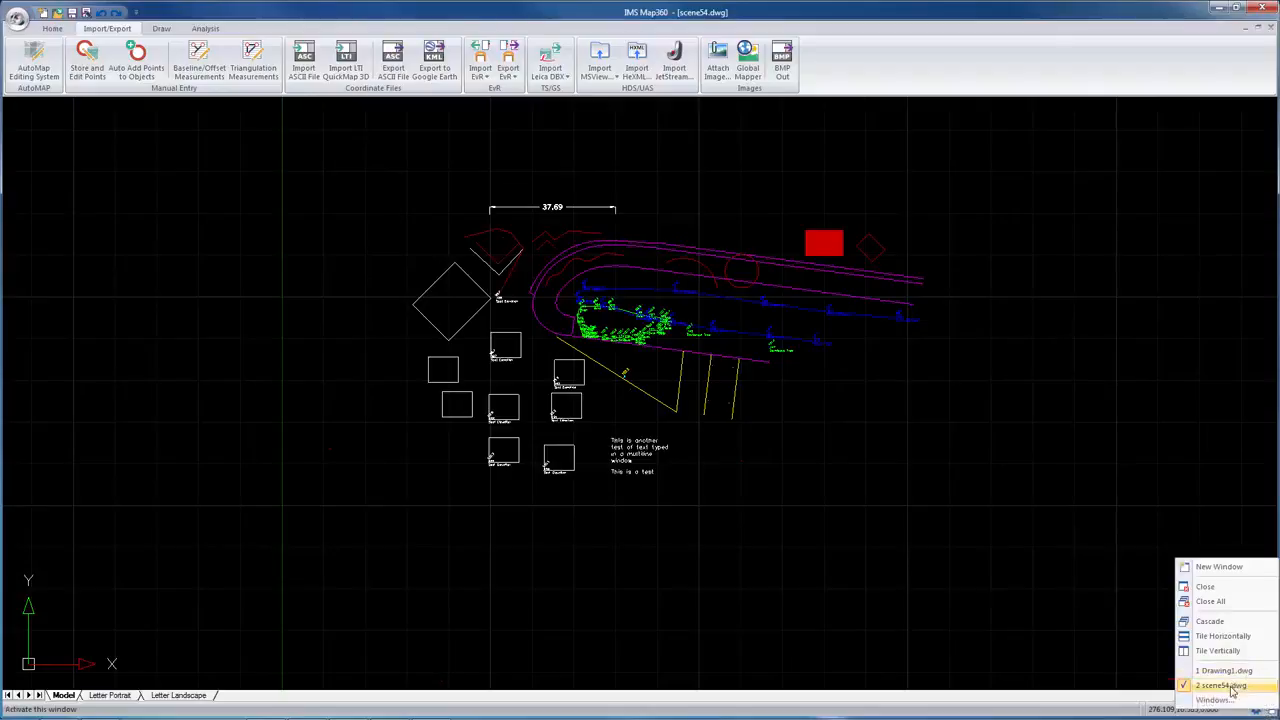
Step: Select the objects on the drawing's right side with a crossing window and try to delete them
{"action": "left_click", "coordinate": [1024, 590]}
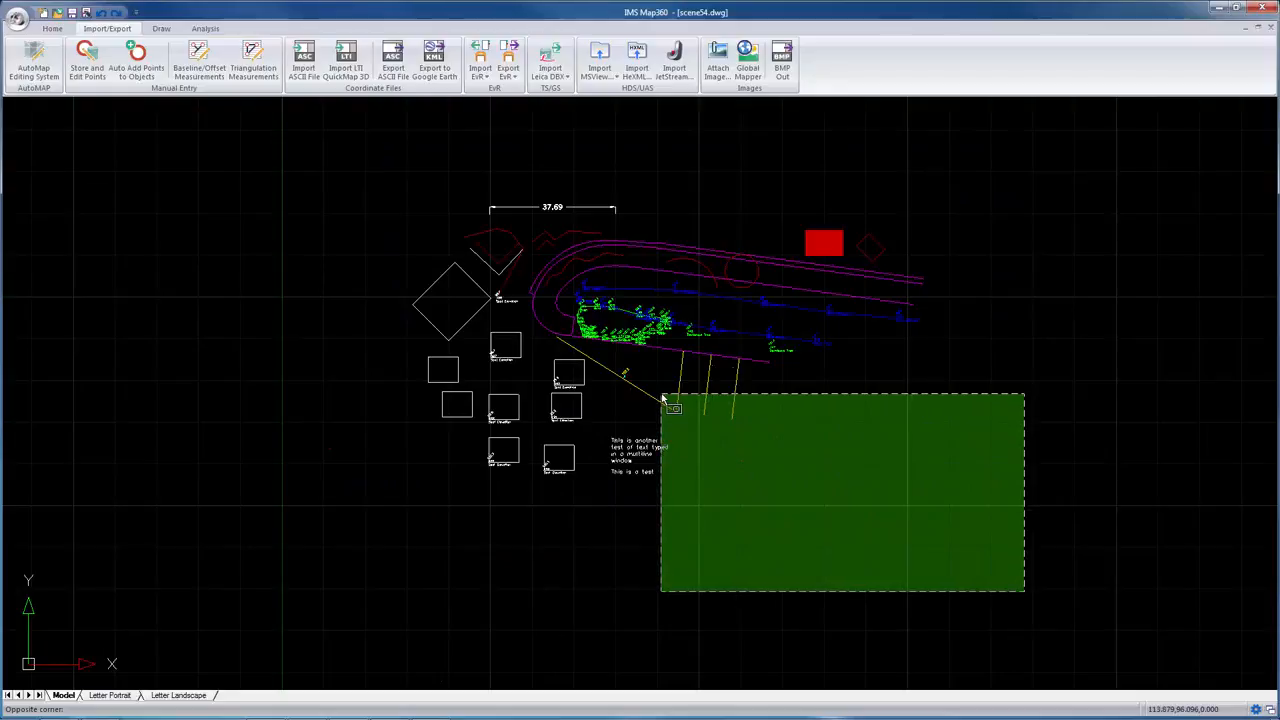
{"action": "left_click", "coordinate": [914, 458]}
{"action": "left_click", "coordinate": [1011, 467]}
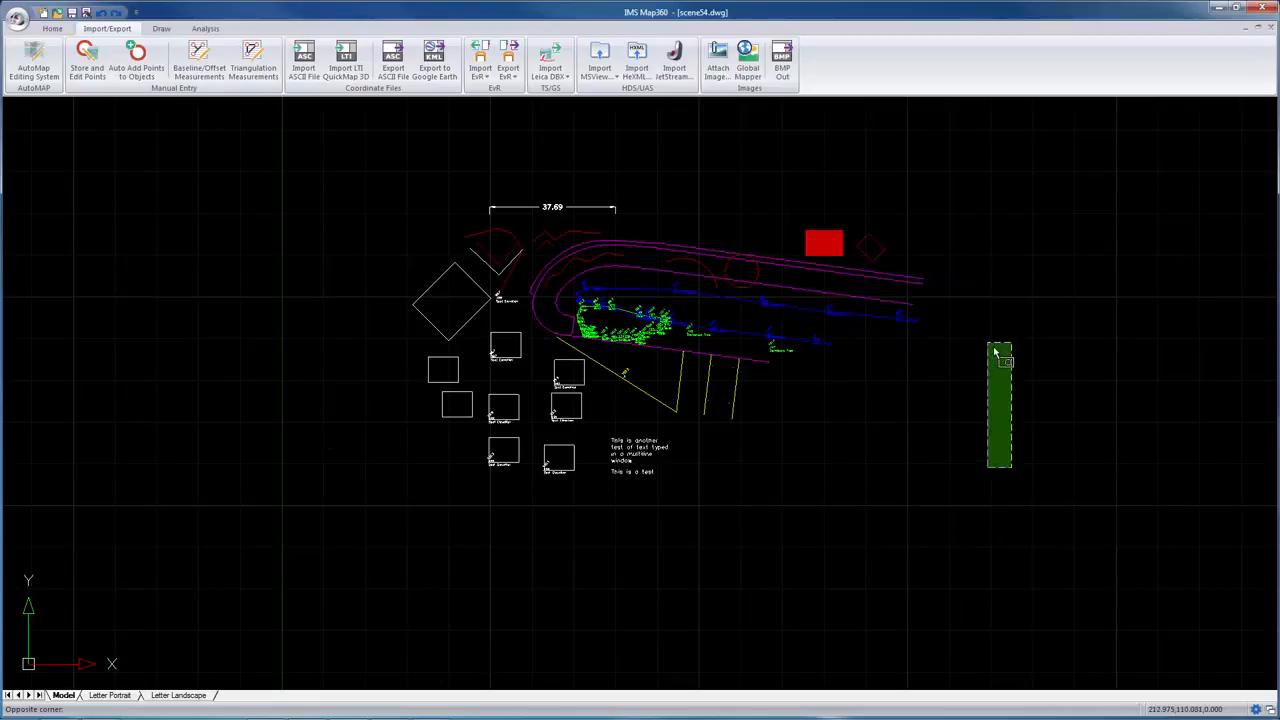
{"action": "left_click", "coordinate": [741, 196]}
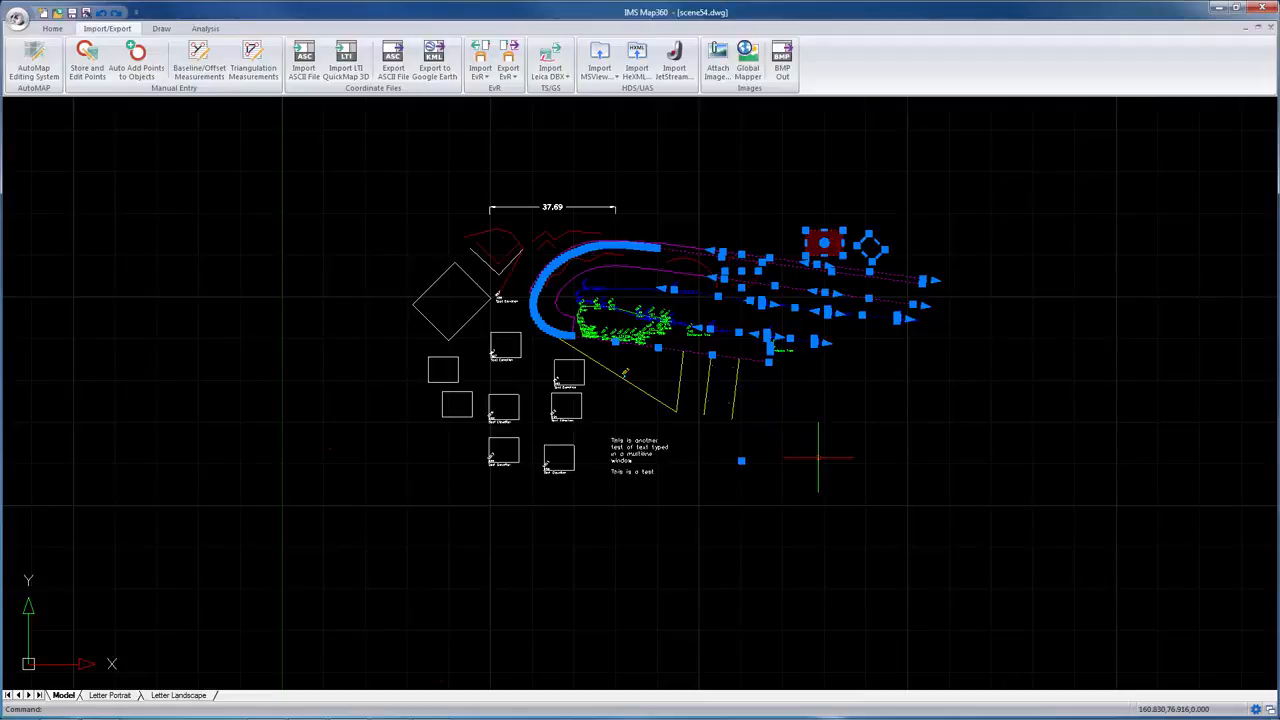
{"action": "key", "text": "Delete"}
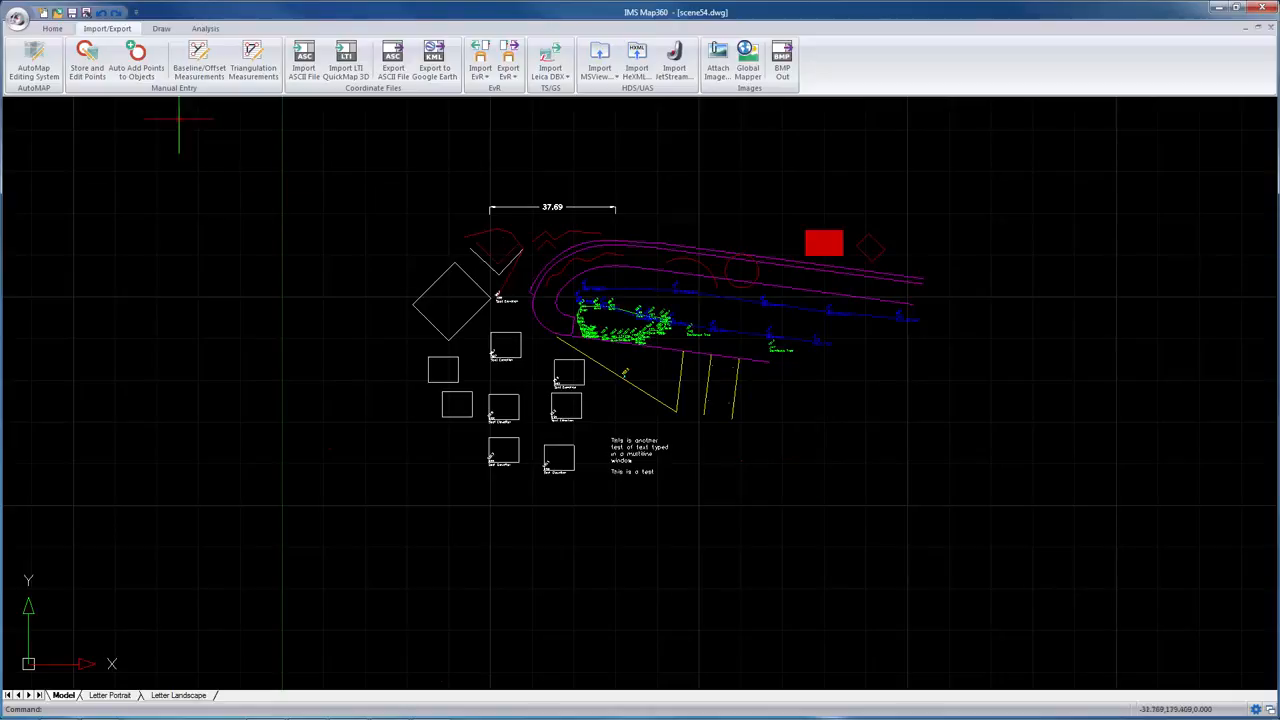
{"action": "left_click", "coordinate": [52, 28]}
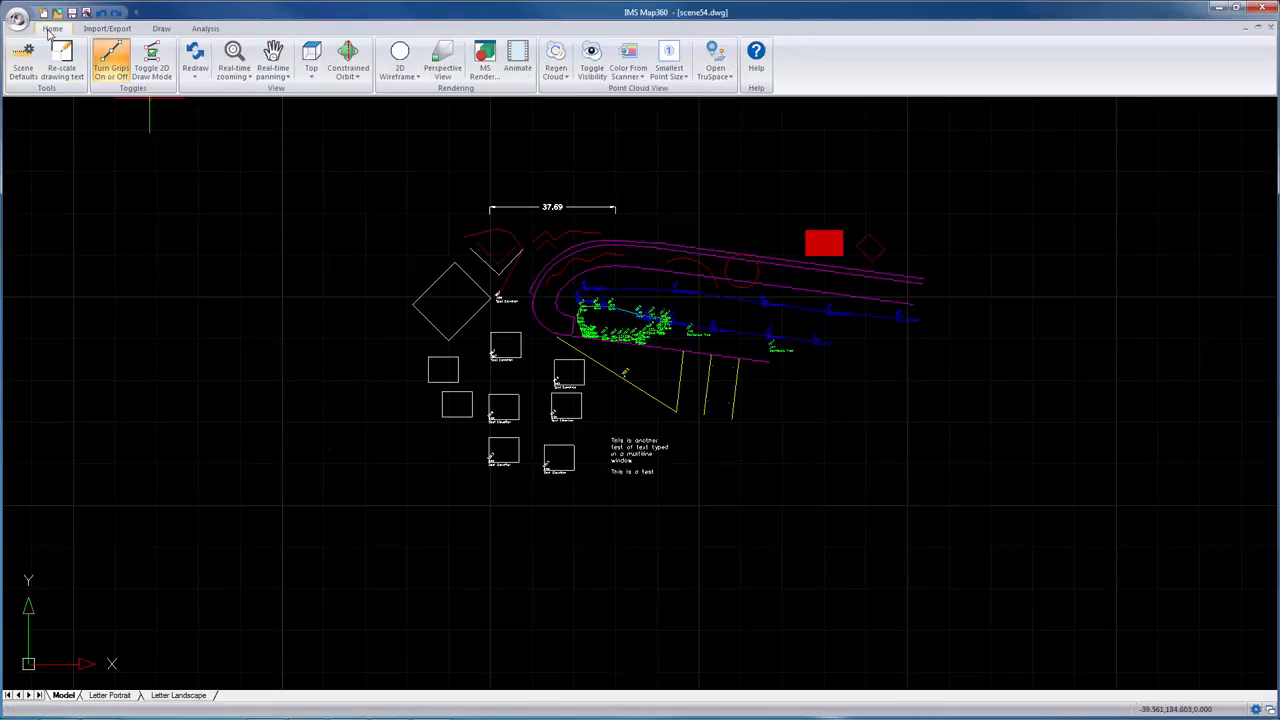
{"action": "left_click", "coordinate": [161, 28]}
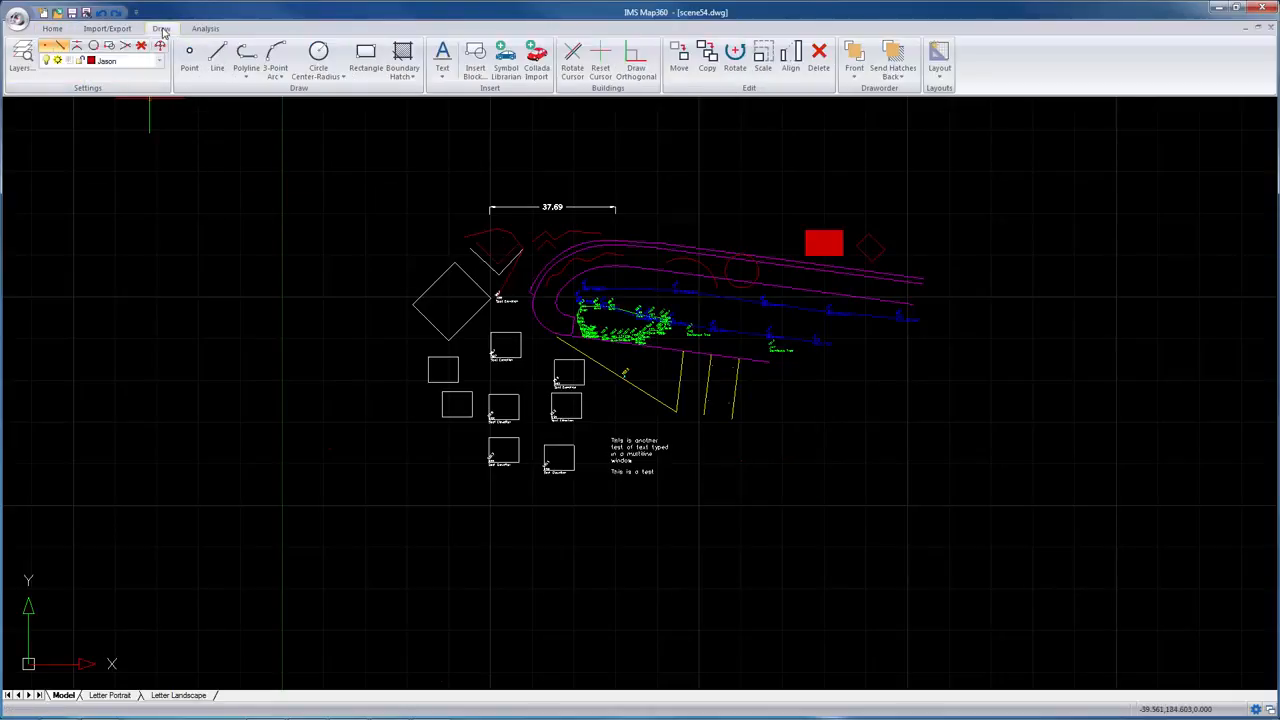
{"action": "left_click", "coordinate": [218, 60]}
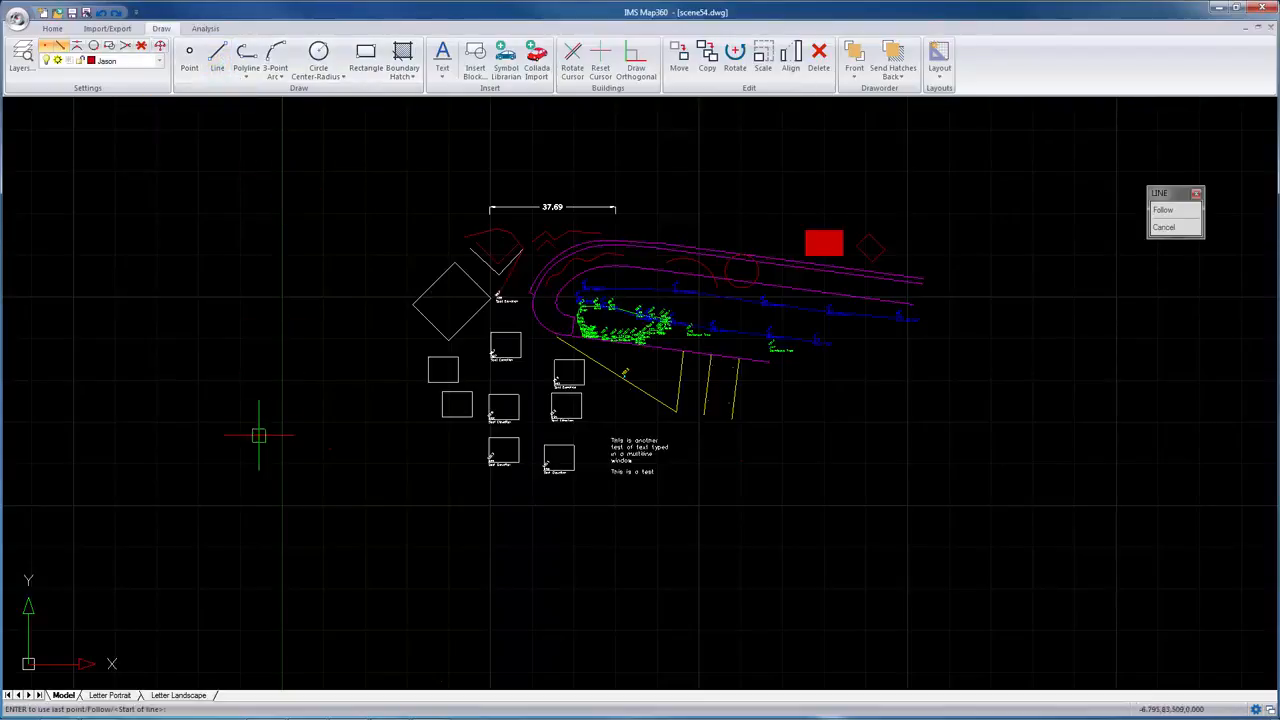
{"action": "key", "text": "Escape"}
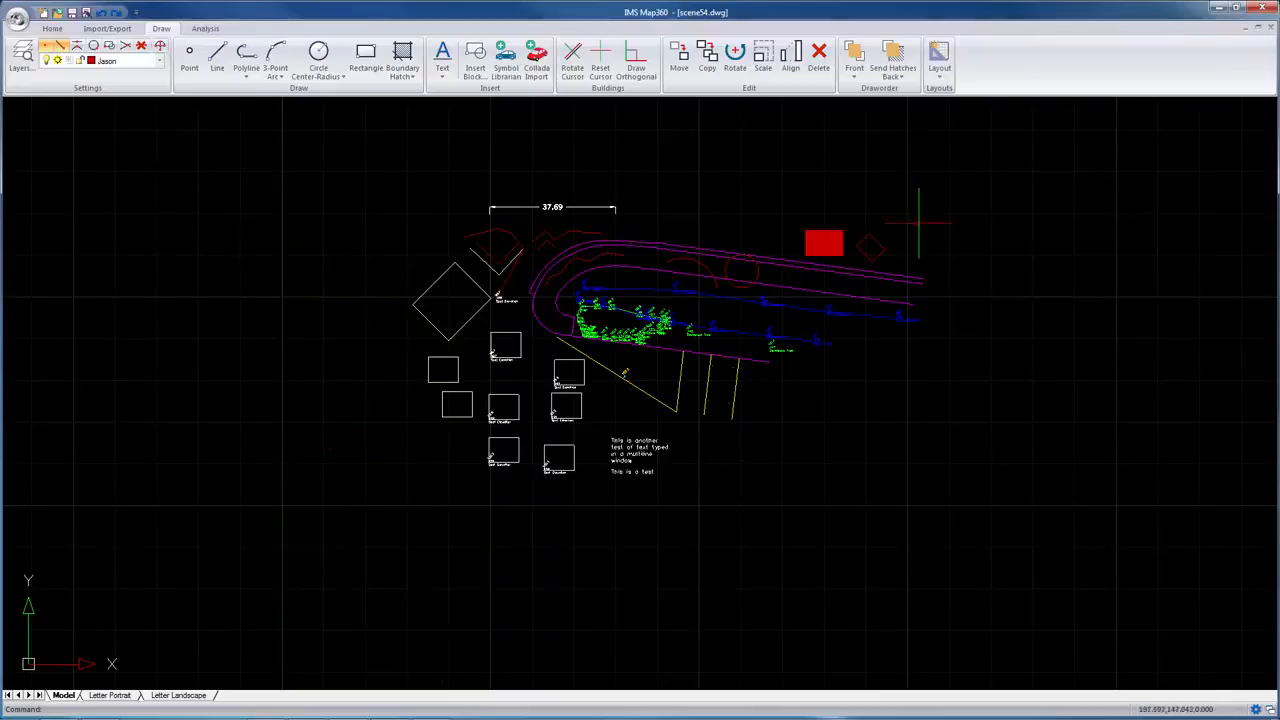
Step: Reshape the small diamond by moving its right corner grip outward, then undo the change
{"action": "scroll", "coordinate": [882, 242], "scroll_direction": "up", "scroll_amount": 2}
{"action": "scroll", "coordinate": [879, 245], "scroll_direction": "up", "scroll_amount": 4}
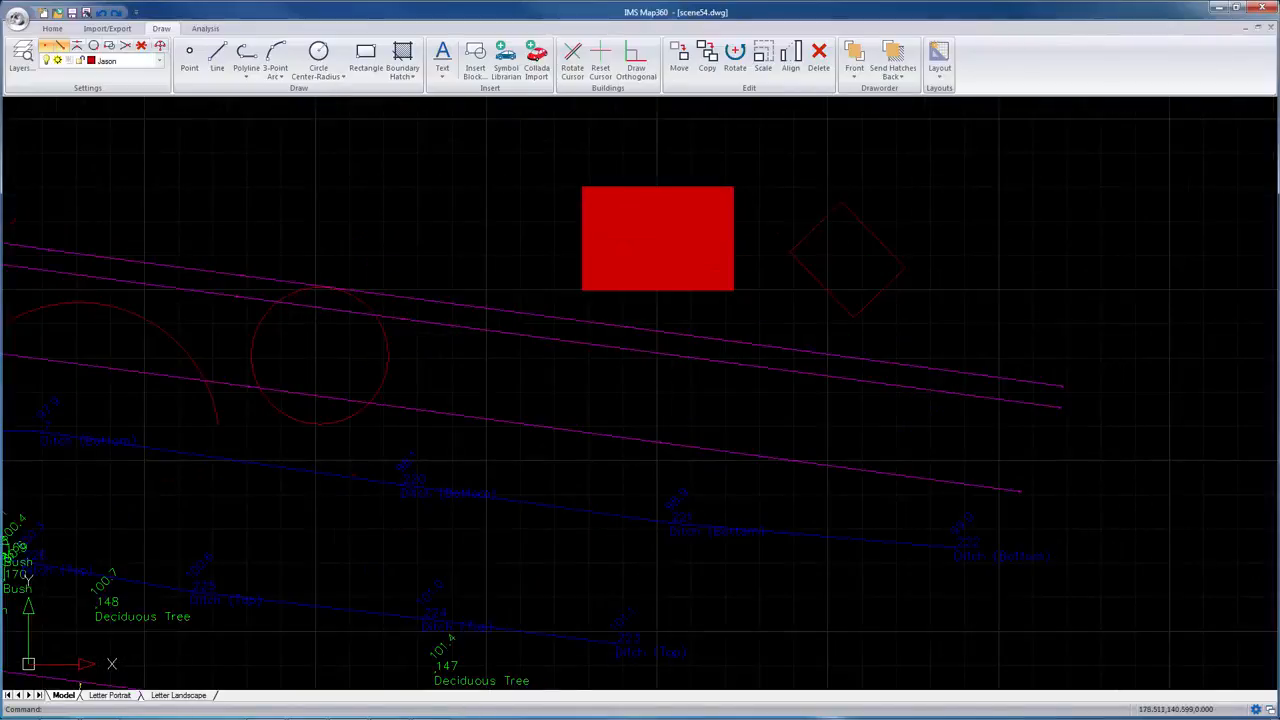
{"action": "left_click", "coordinate": [871, 234]}
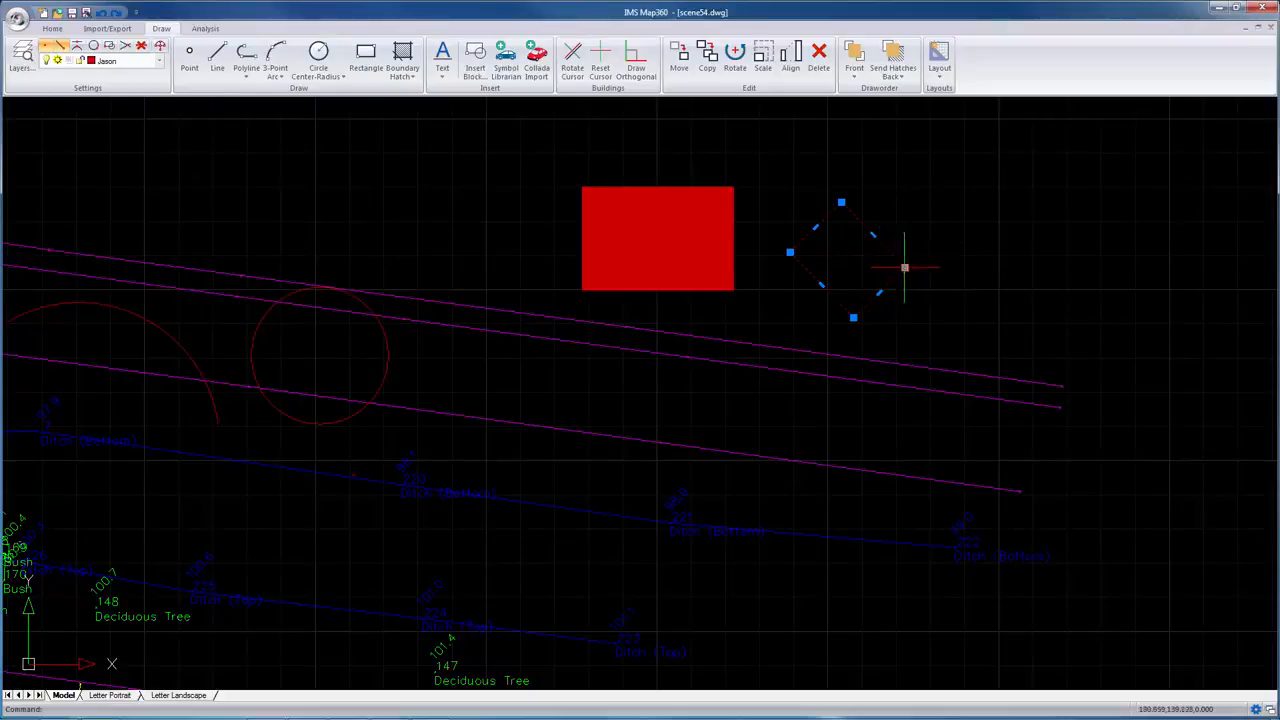
{"action": "left_click", "coordinate": [906, 266]}
{"action": "left_click", "coordinate": [1029, 225]}
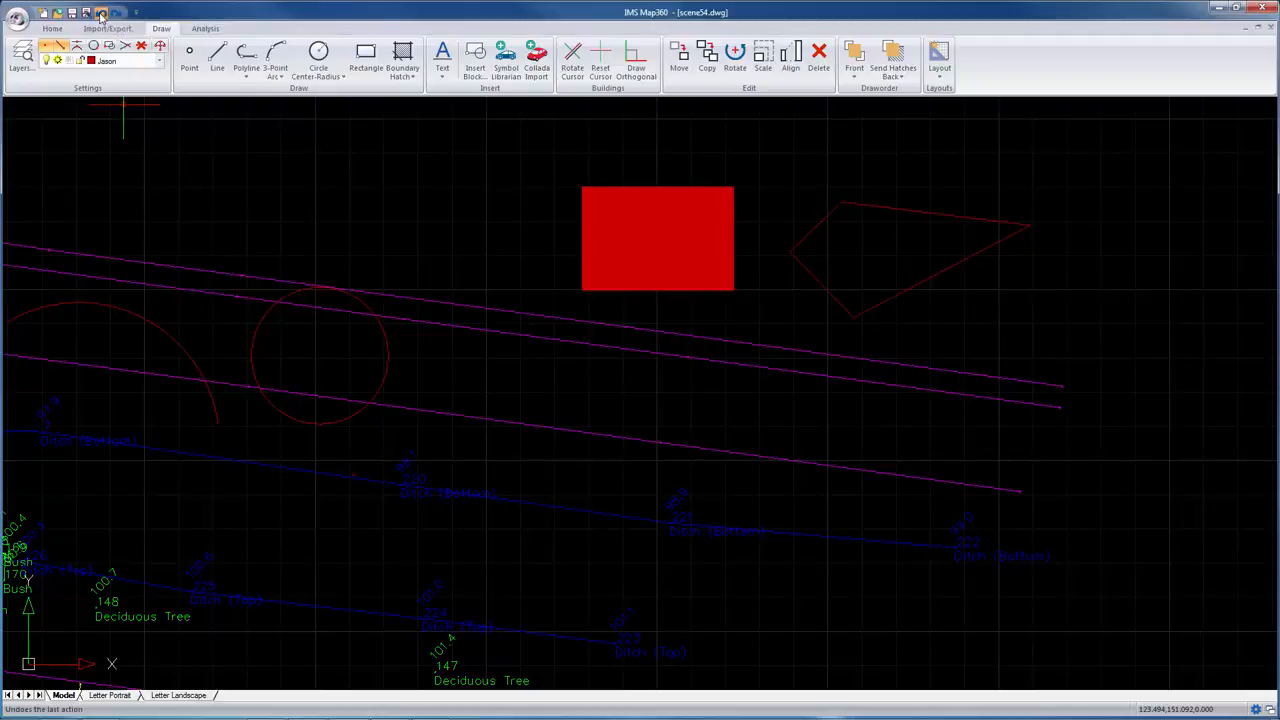
{"action": "left_click", "coordinate": [102, 15]}
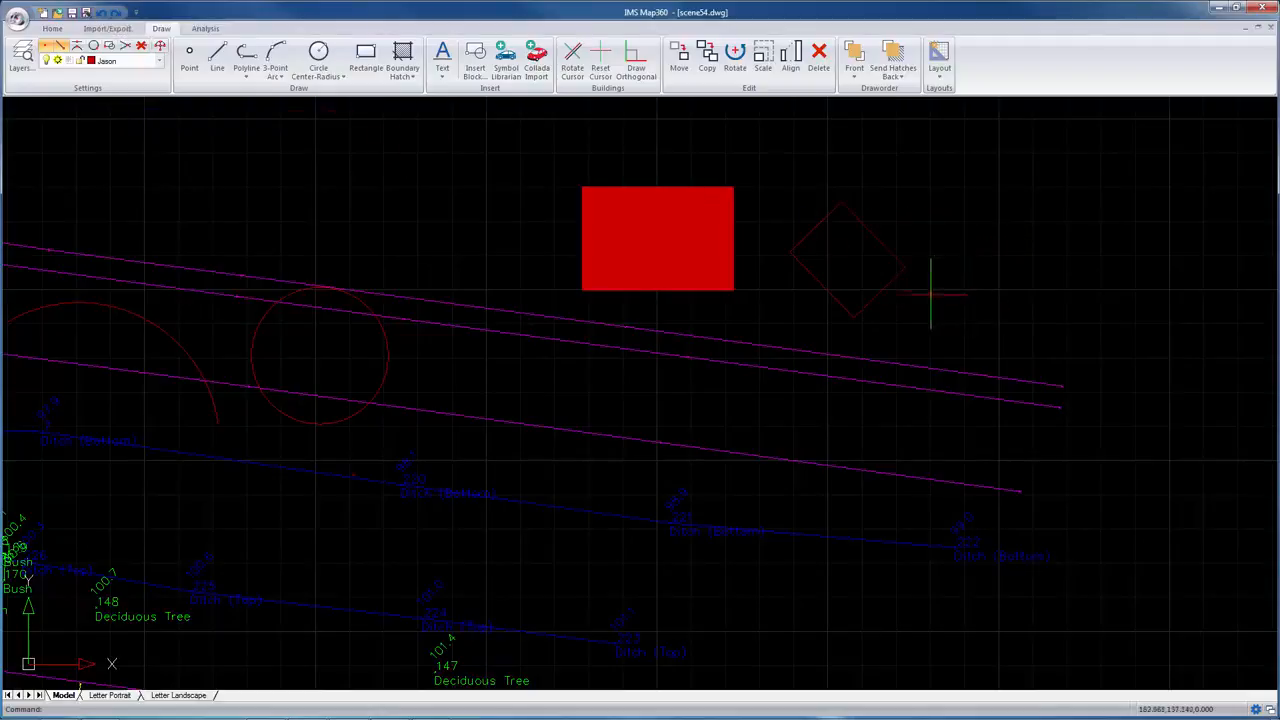
Step: Select the upper purple line, add objects with window and crossing boxes, then clear the selection
{"action": "left_click", "coordinate": [753, 343]}
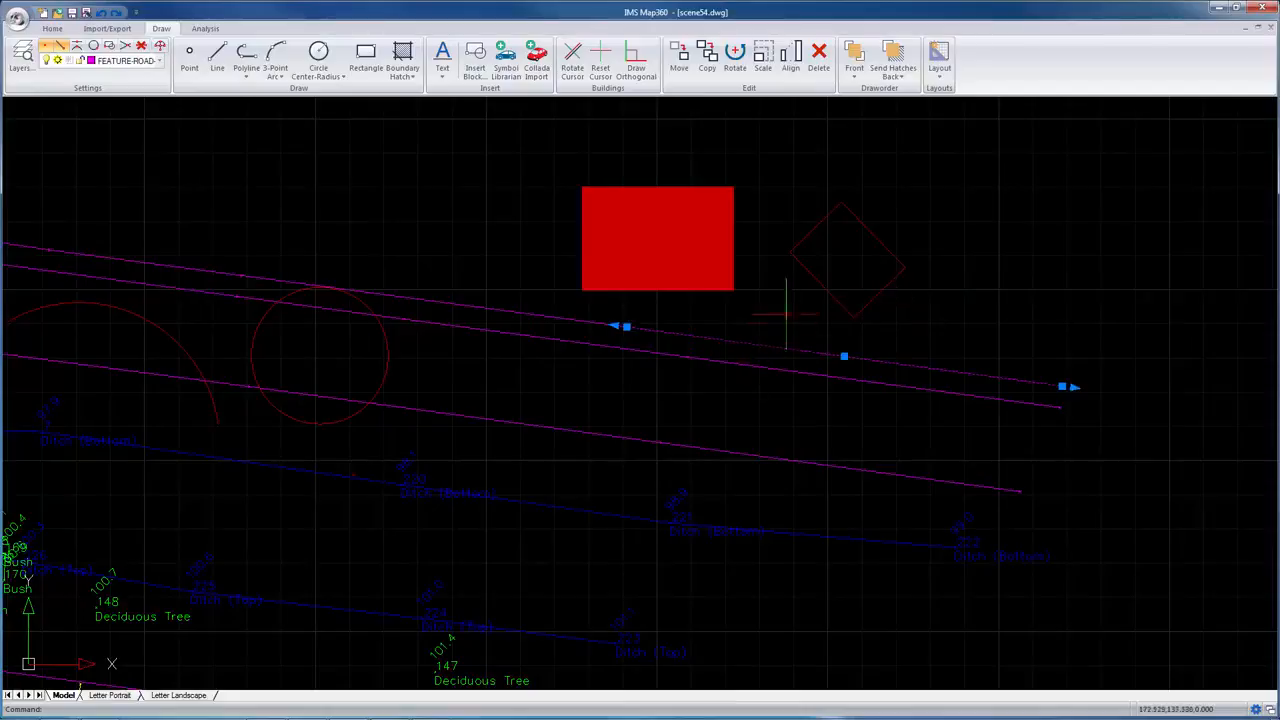
{"action": "left_click", "coordinate": [757, 180]}
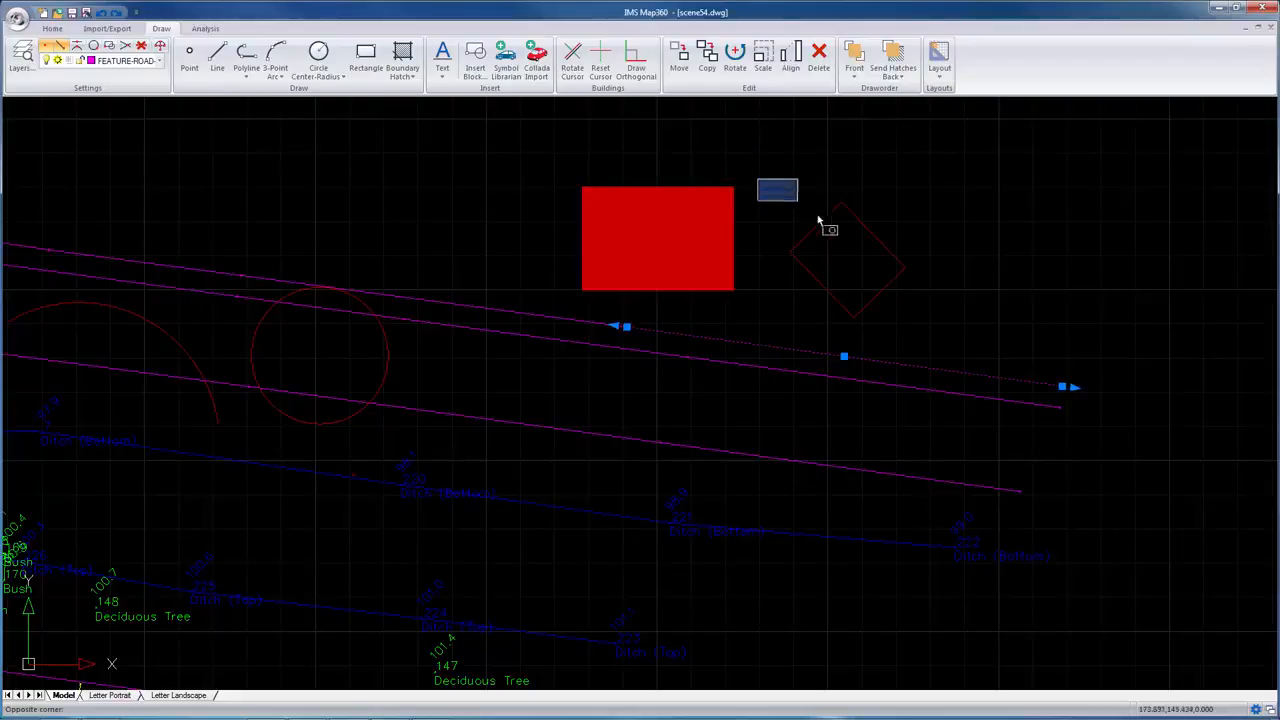
{"action": "left_click", "coordinate": [957, 335]}
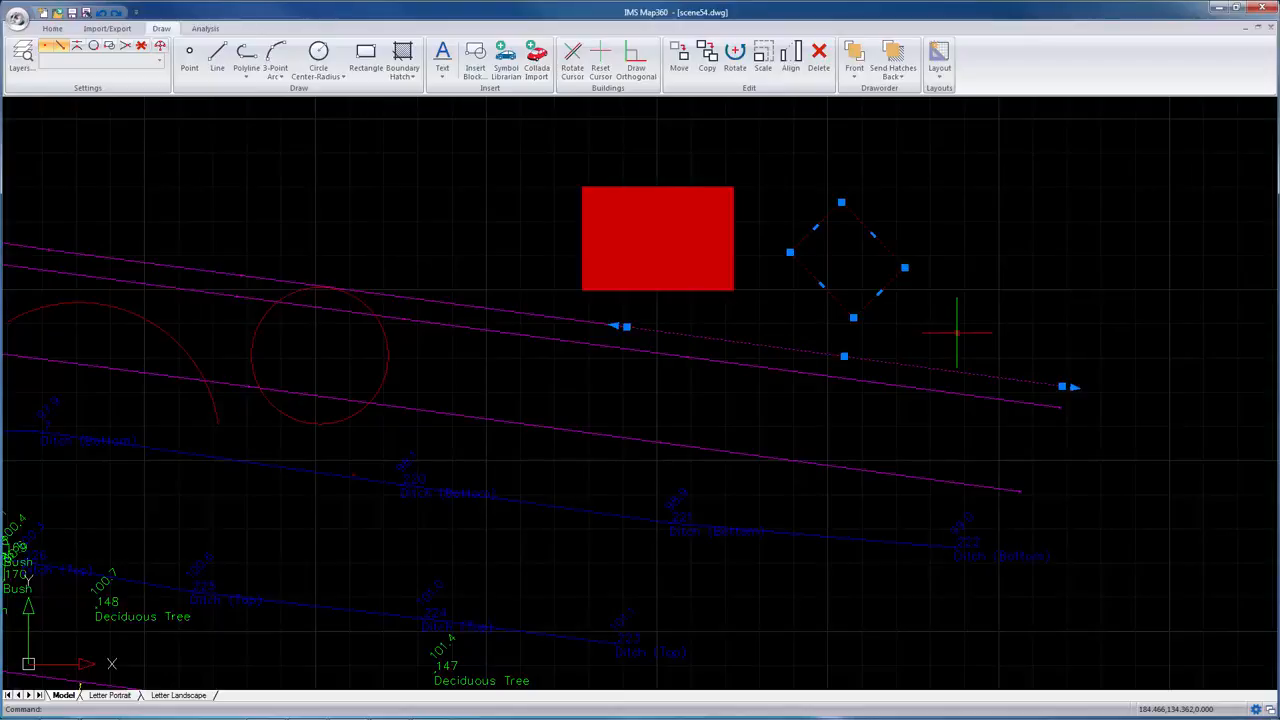
{"action": "left_click", "coordinate": [496, 234]}
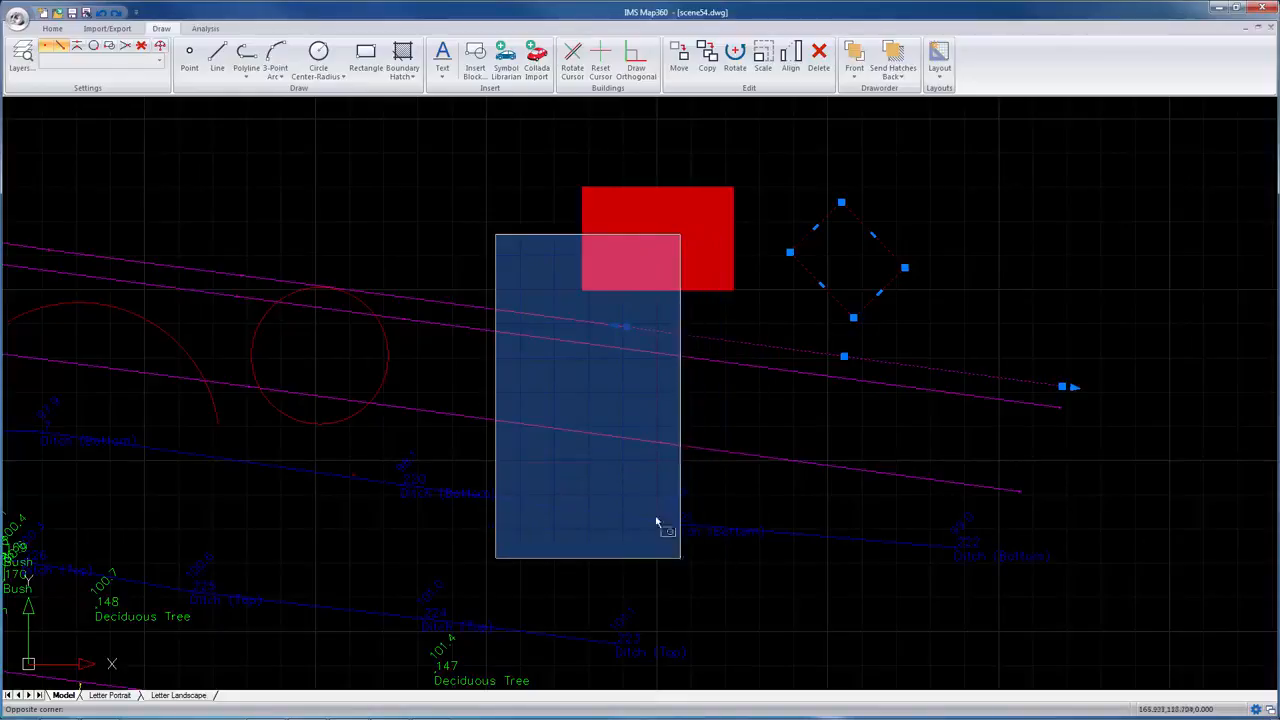
{"action": "left_click", "coordinate": [680, 564]}
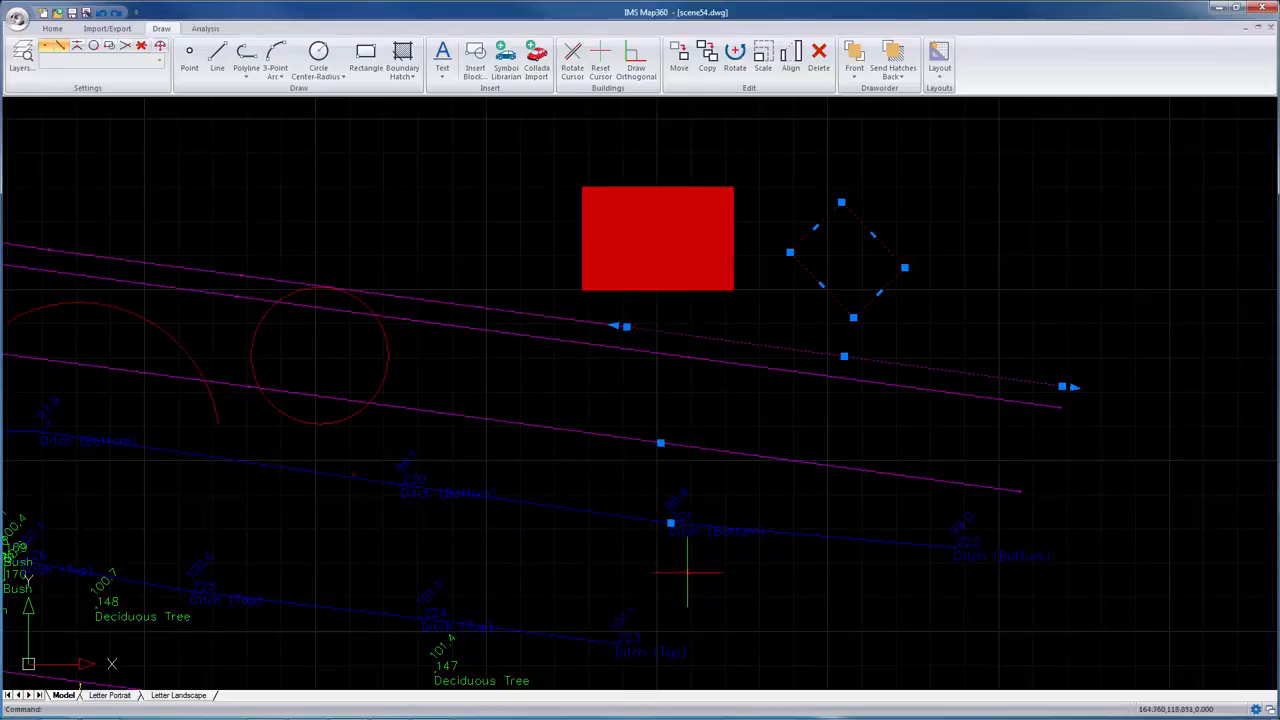
{"action": "left_click", "coordinate": [687, 572]}
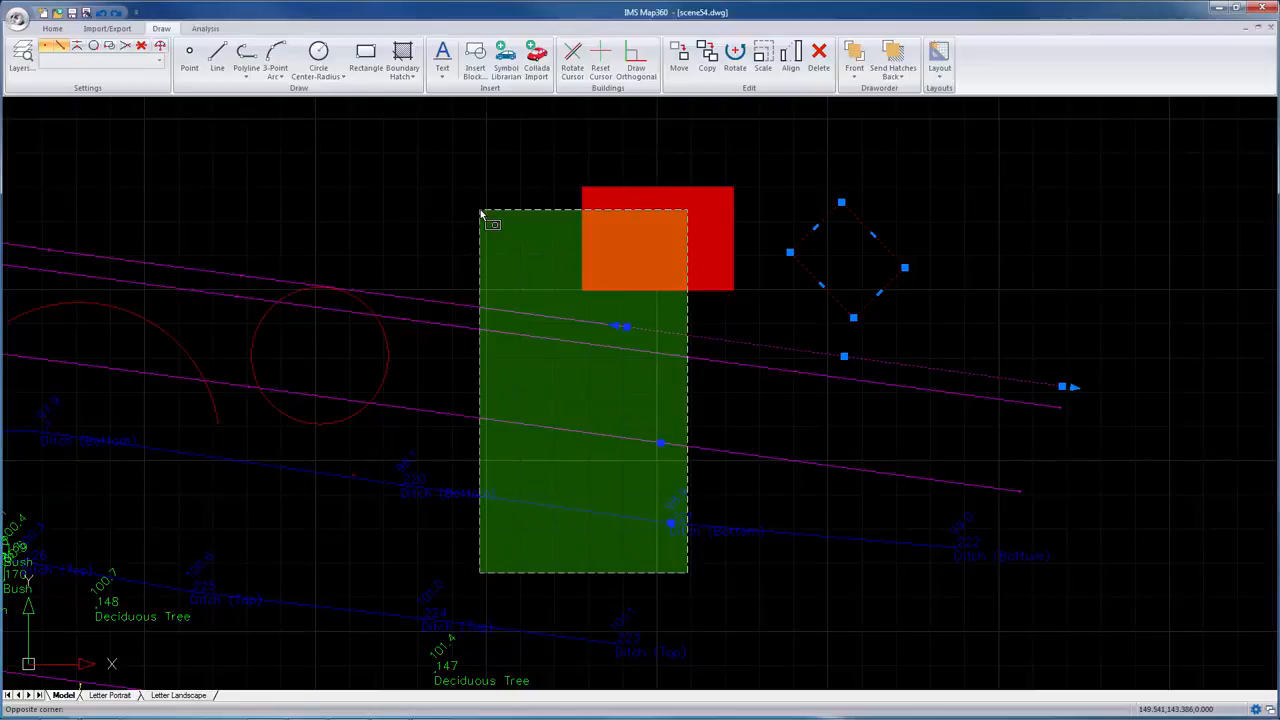
{"action": "left_click", "coordinate": [480, 213]}
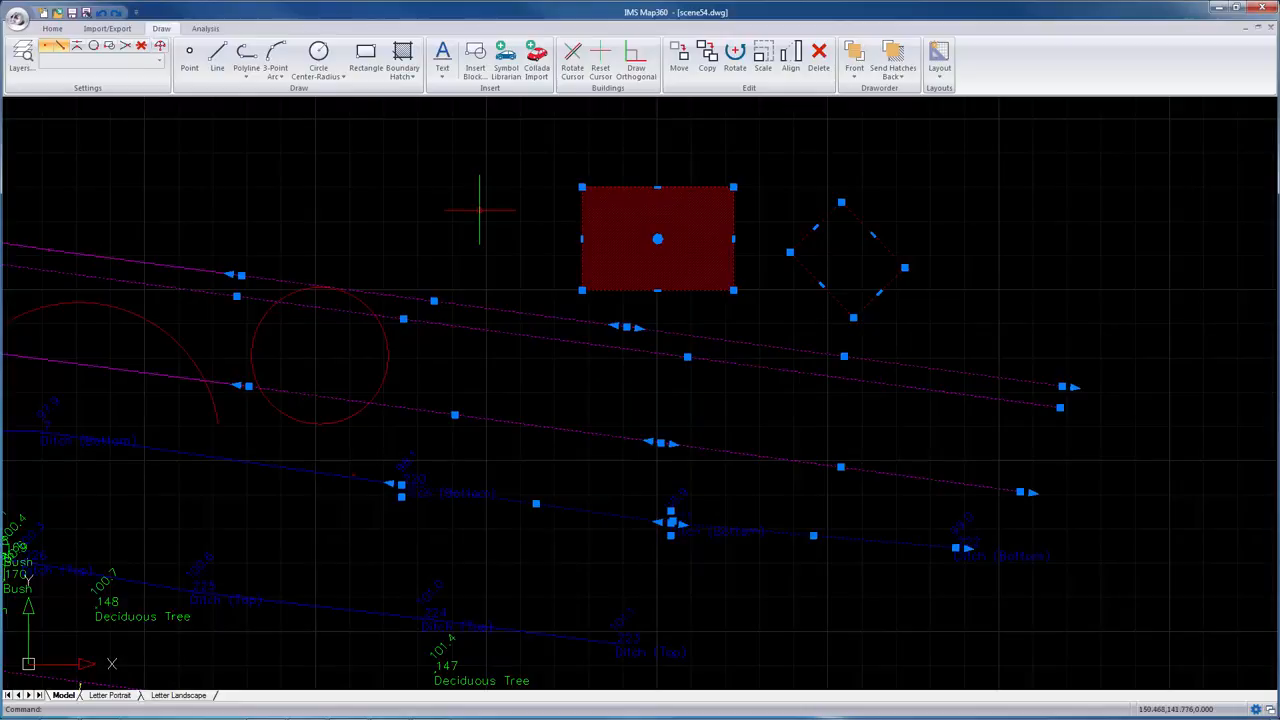
{"action": "scroll", "coordinate": [683, 555], "scroll_direction": "up", "scroll_amount": 3}
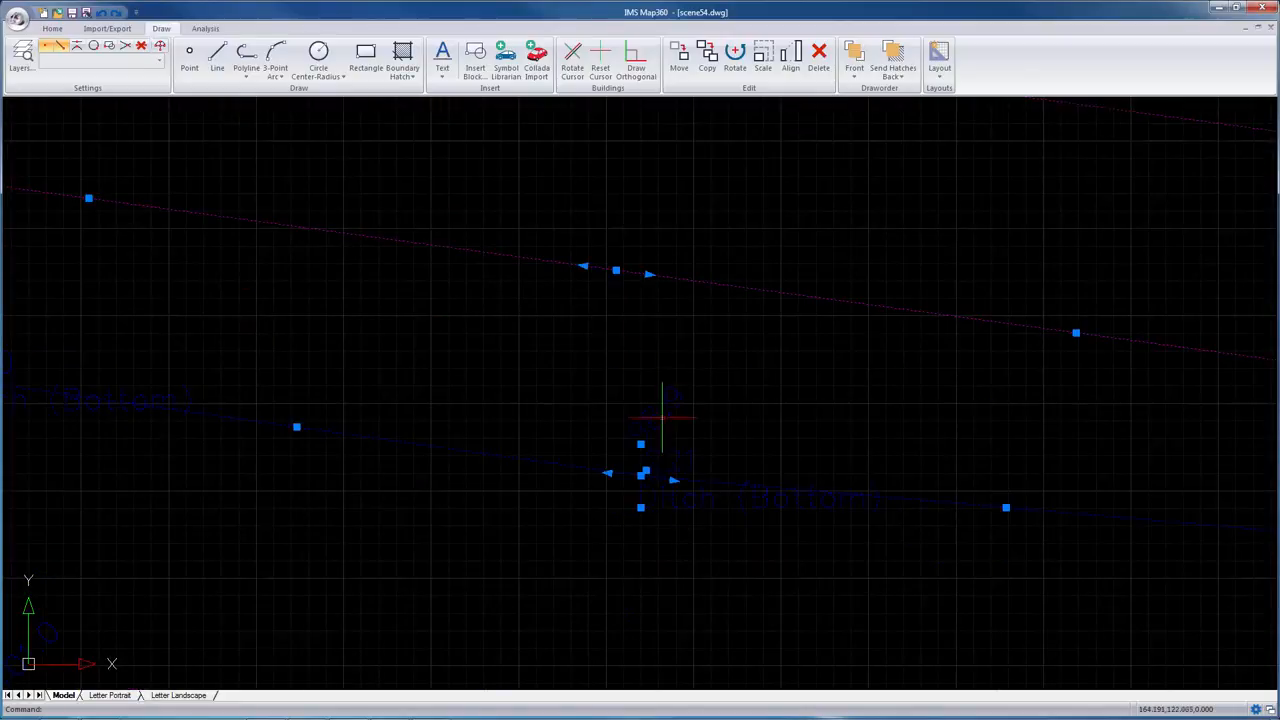
{"action": "scroll", "coordinate": [667, 425], "scroll_direction": "down", "scroll_amount": 3}
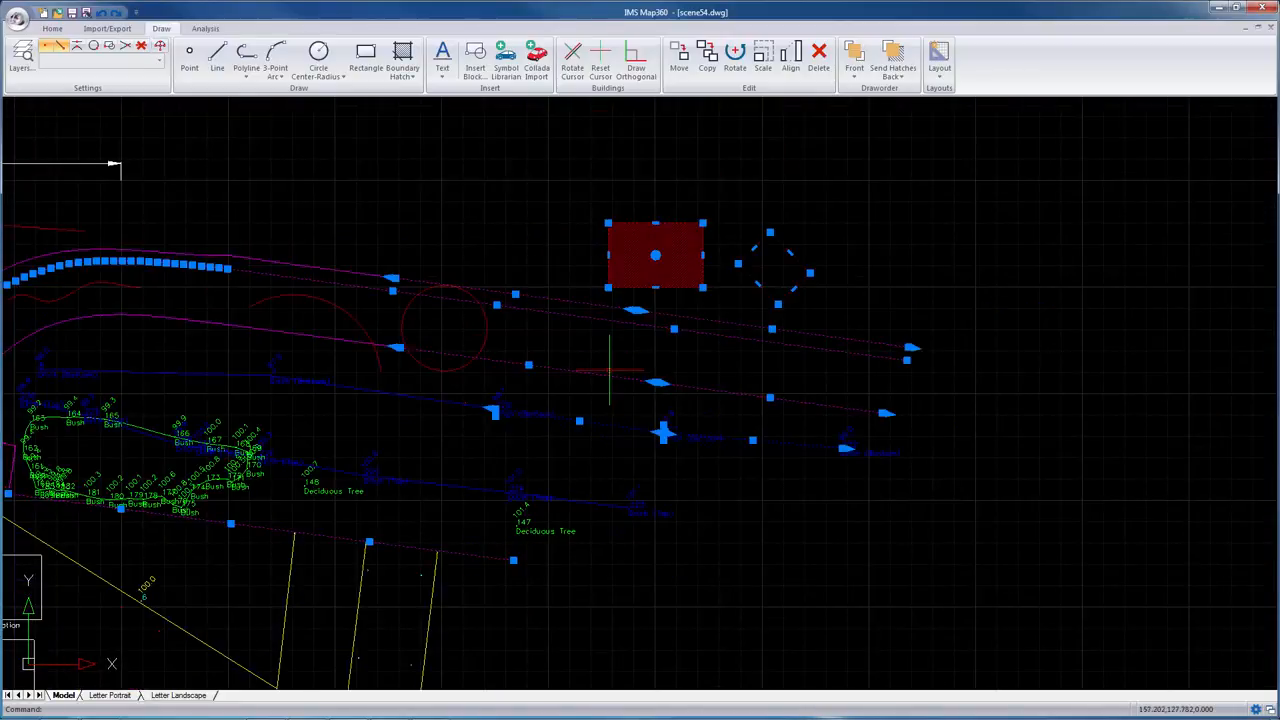
{"action": "key", "text": "Escape"}
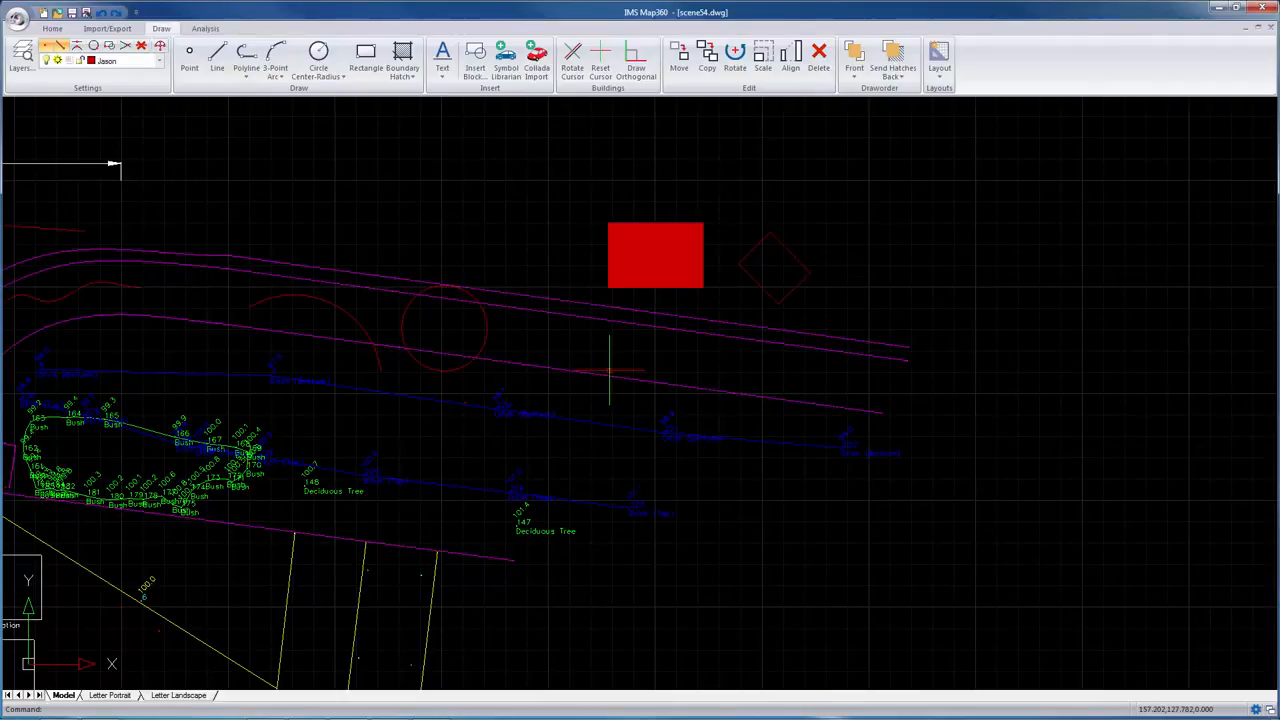
Step: Select the blue ditch line above the bush cluster, then clear the selection
{"action": "middle_click_drag", "start_coordinate": [393, 518], "coordinate": [772, 448]}
{"action": "scroll", "coordinate": [735, 444], "scroll_direction": "up", "scroll_amount": 2}
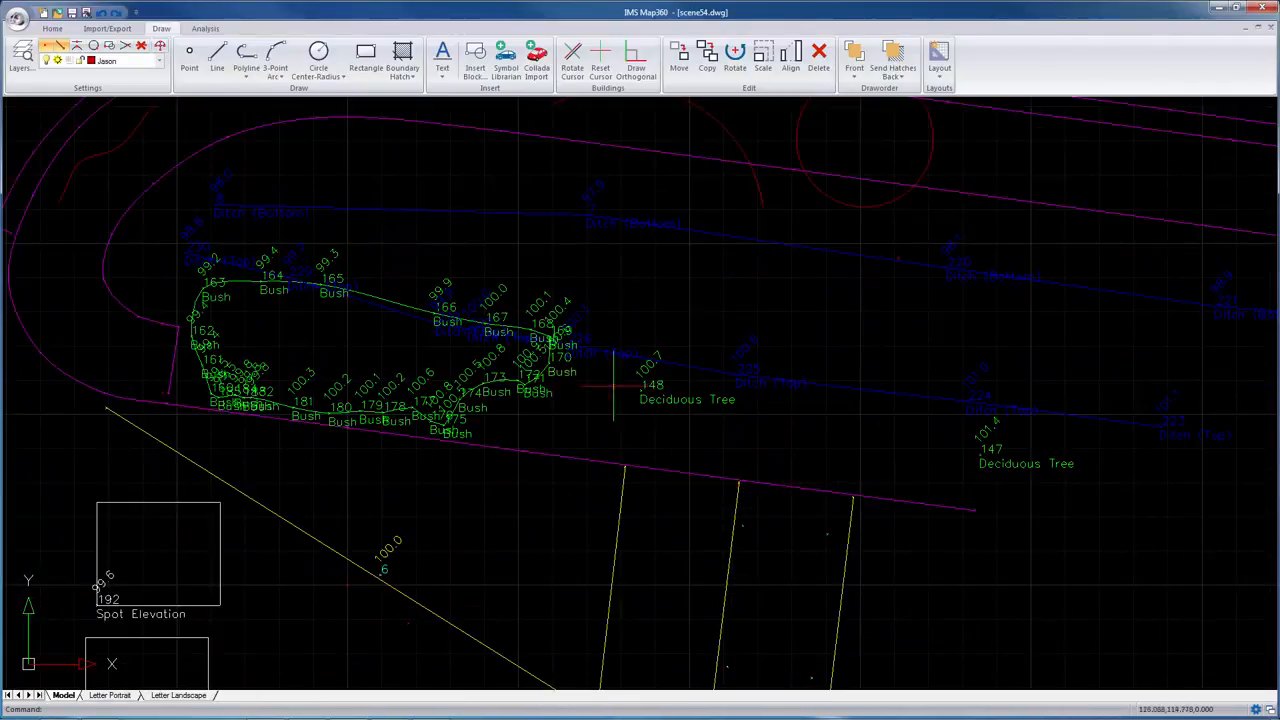
{"action": "left_click", "coordinate": [384, 212]}
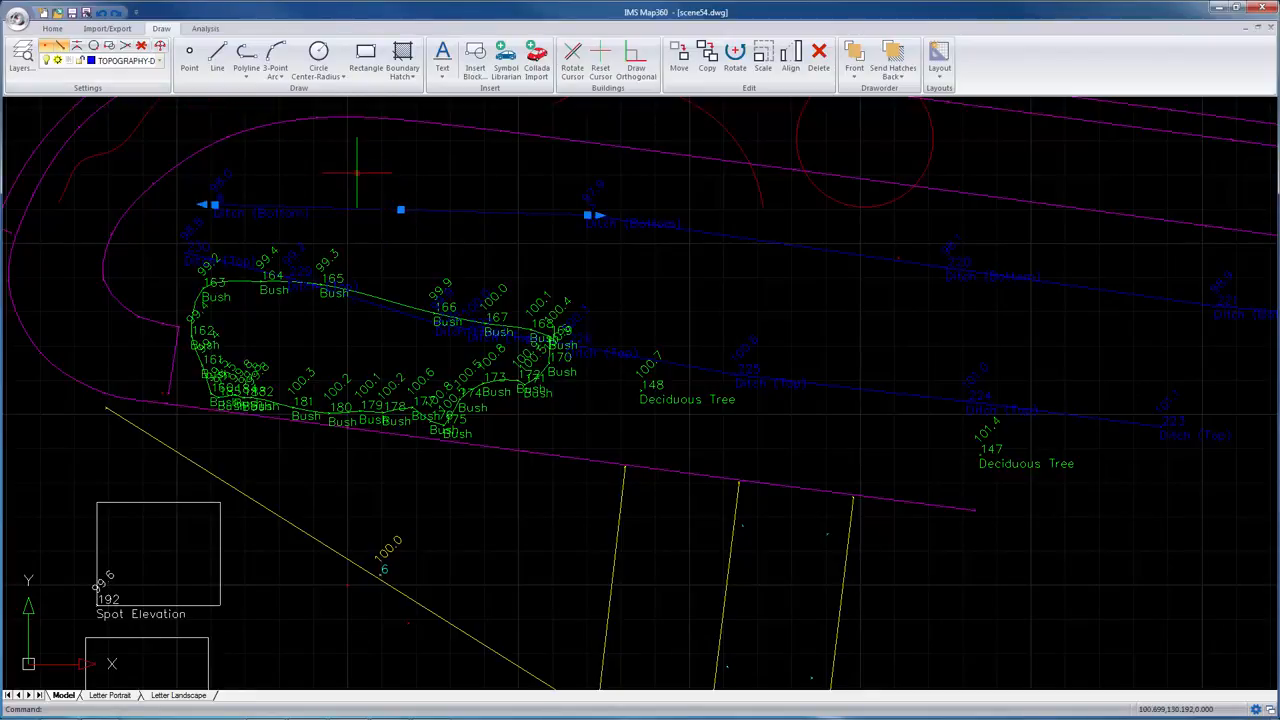
{"action": "key", "text": "Escape"}
Step: Show the PointCloud tab on the ribbon
{"action": "scroll", "coordinate": [356, 175], "scroll_direction": "down", "scroll_amount": 4}
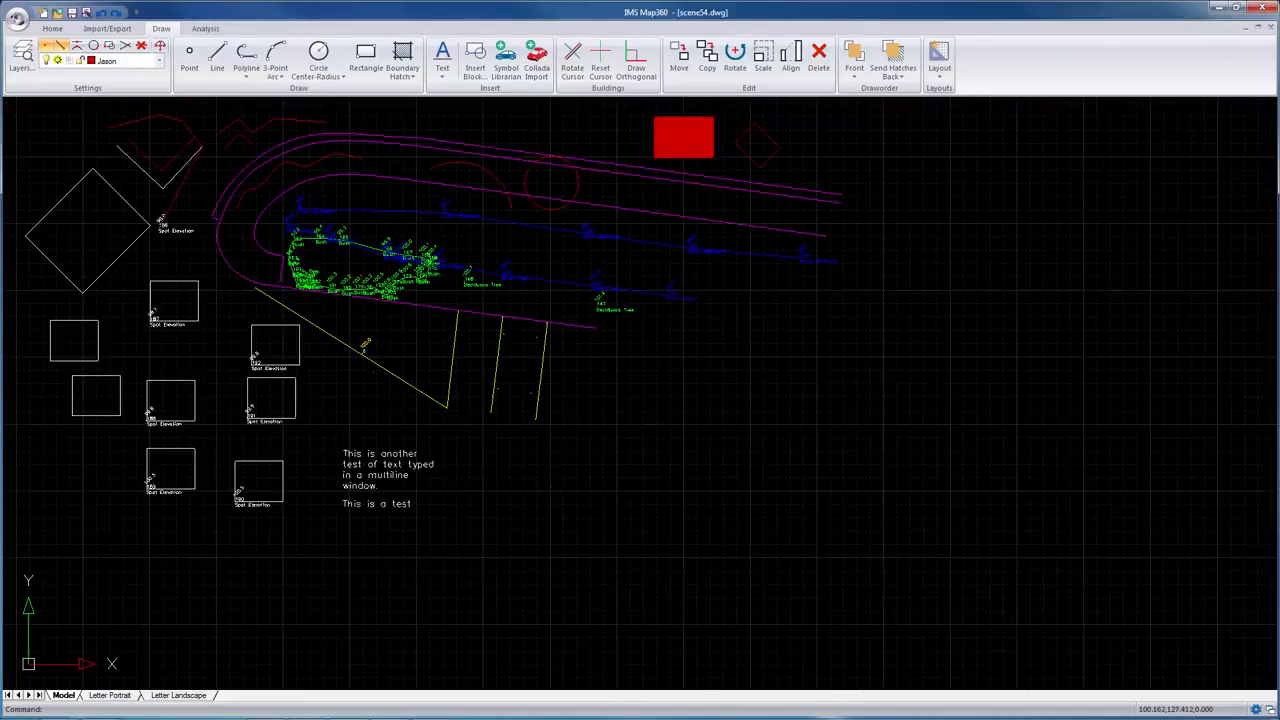
{"action": "scroll", "coordinate": [348, 190], "scroll_direction": "down", "scroll_amount": 3}
{"action": "middle_click_drag", "start_coordinate": [353, 198], "coordinate": [466, 284]}
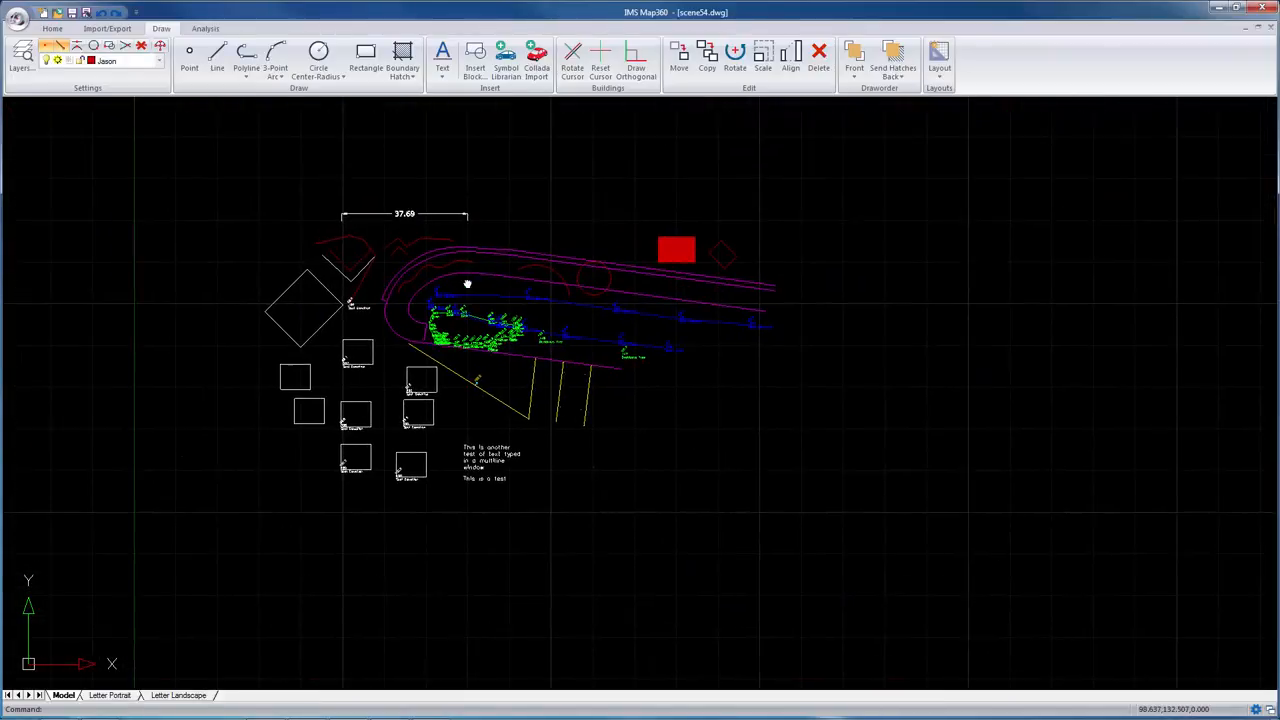
{"action": "left_click", "coordinate": [206, 29]}
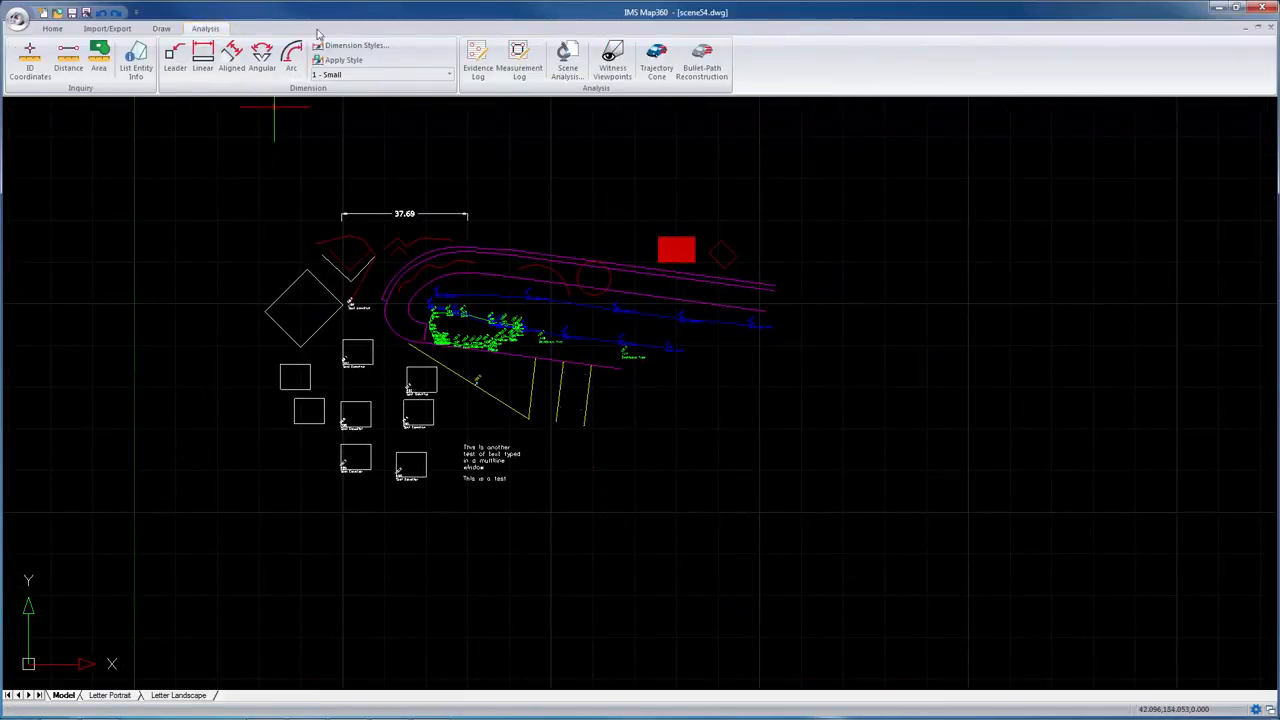
{"action": "right_click", "coordinate": [262, 33]}
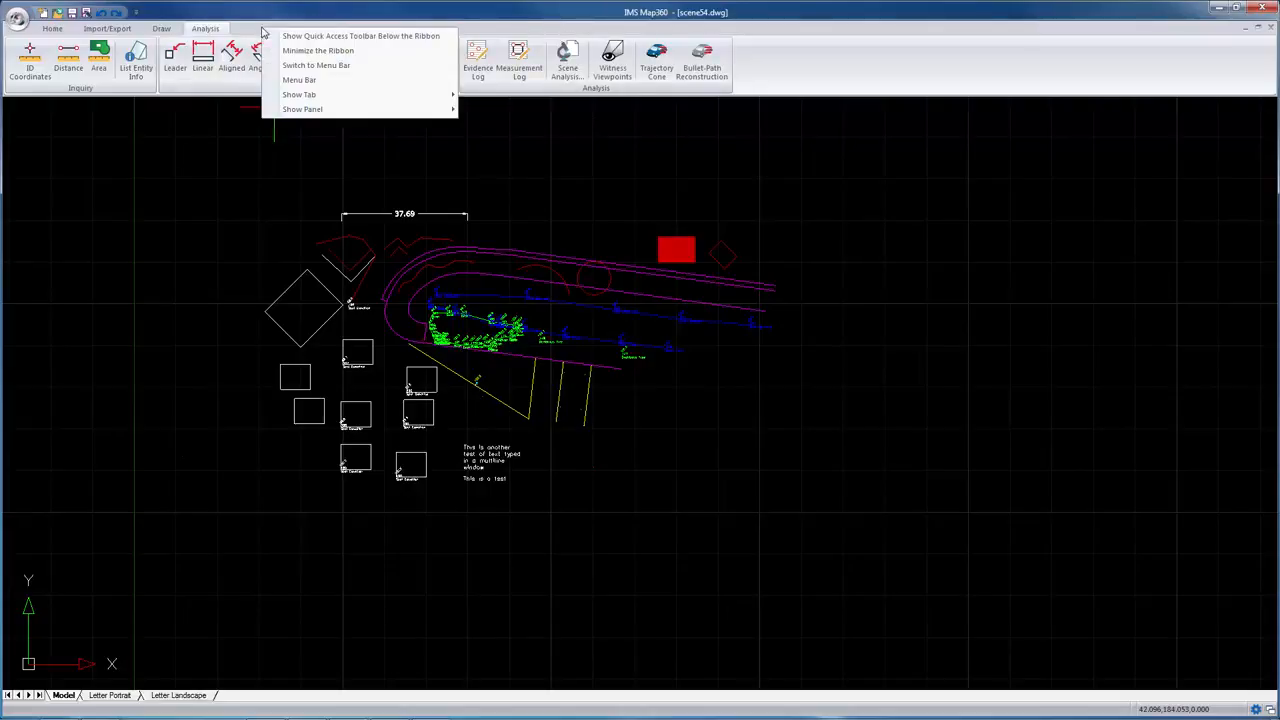
{"action": "mouse_move", "coordinate": [297, 97]}
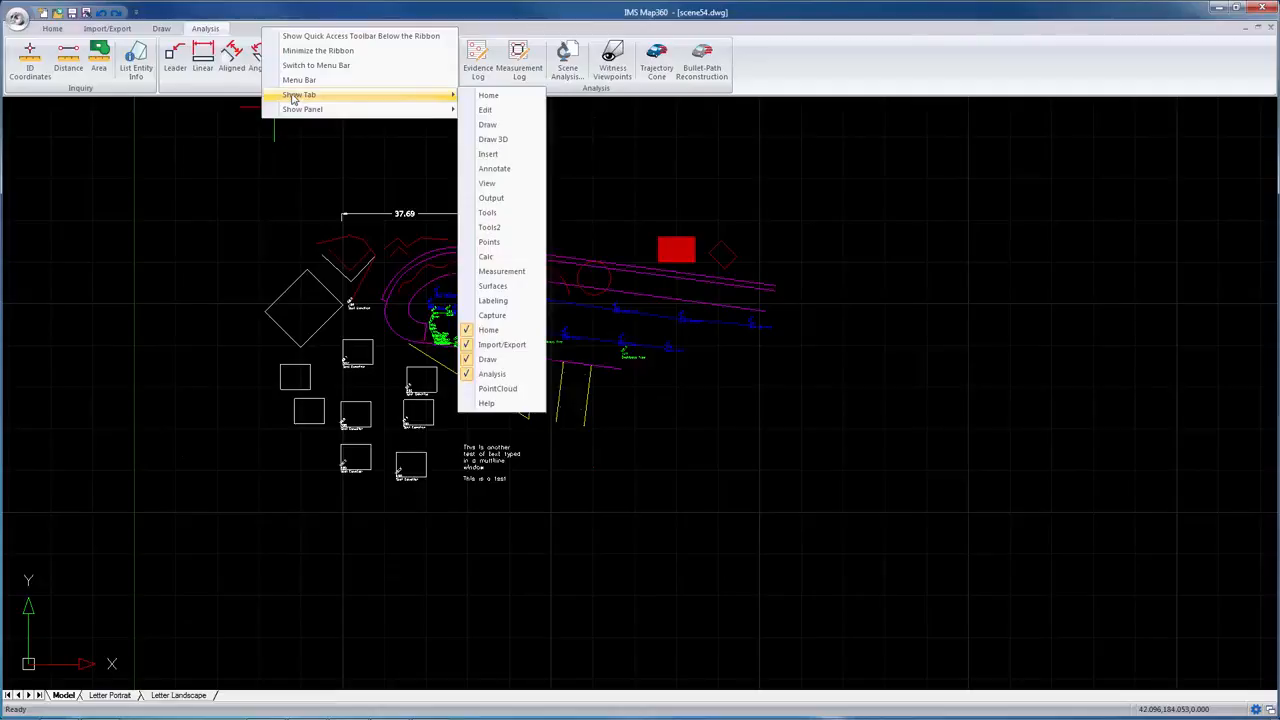
{"action": "left_click", "coordinate": [497, 388]}
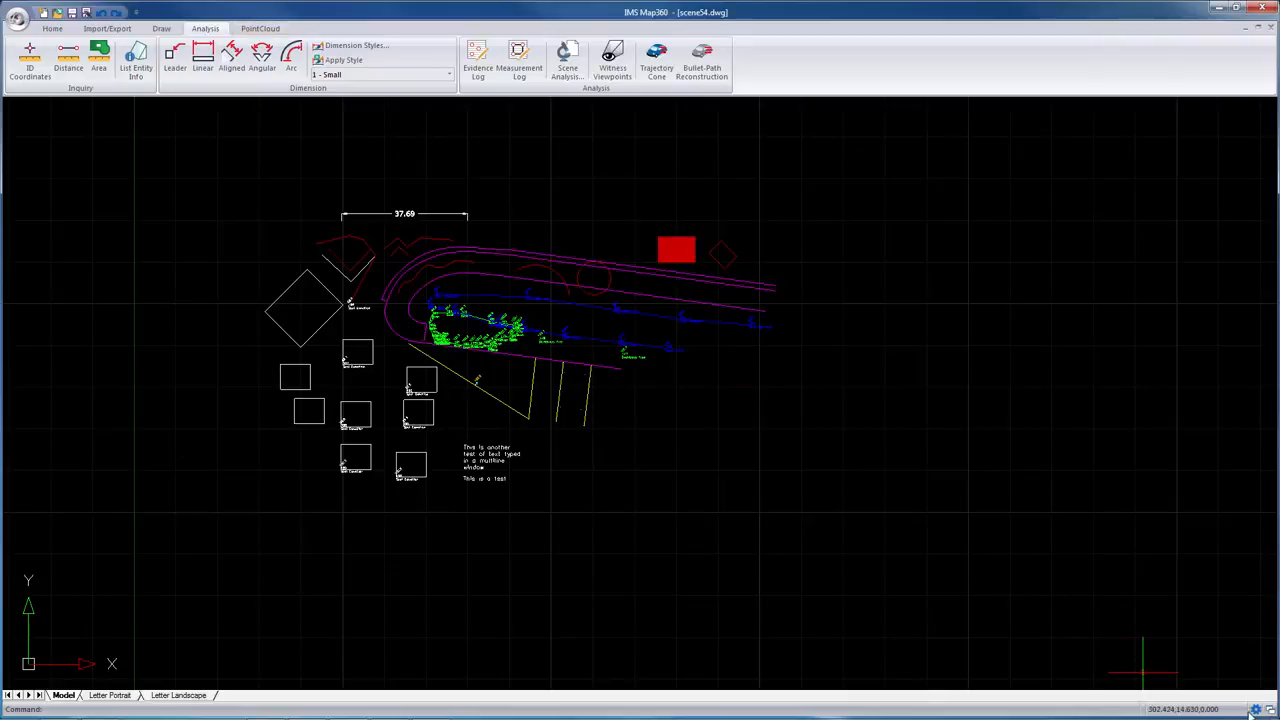
Step: Switch to the PointCloud ribbon tab to view its tools, then return to the Home tab
{"action": "left_click", "coordinate": [260, 29]}
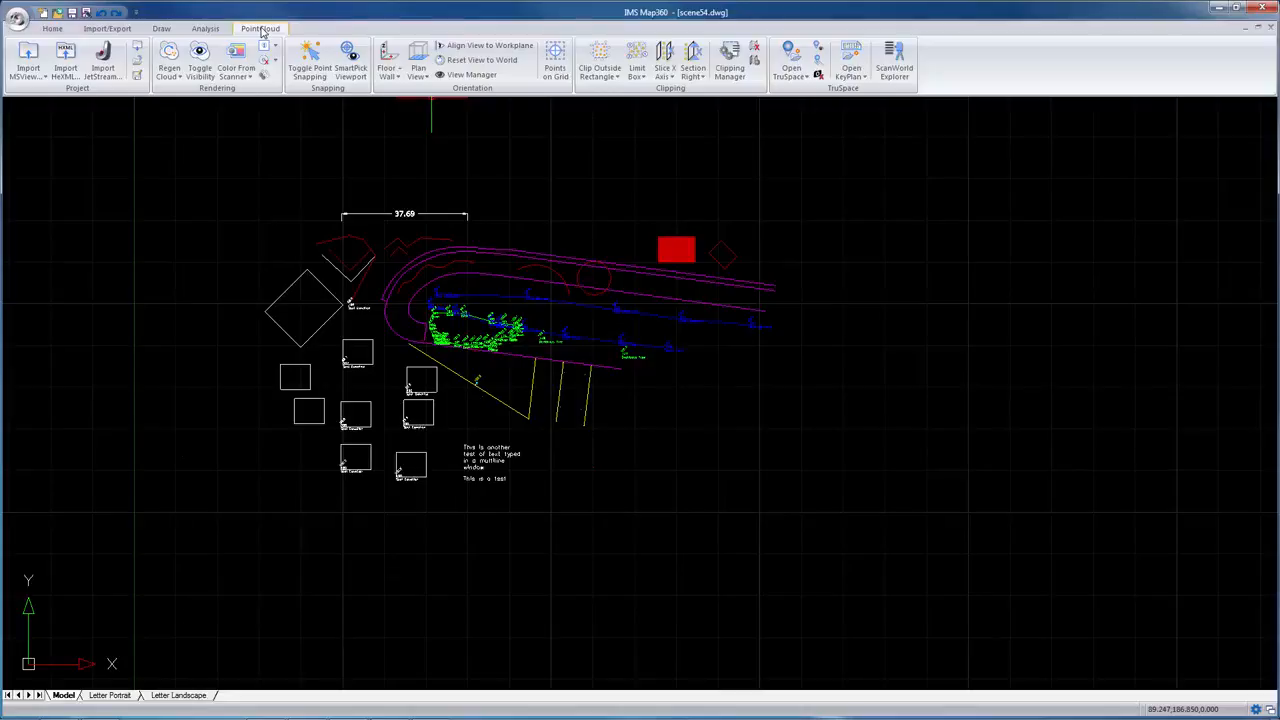
{"action": "left_click", "coordinate": [55, 29]}
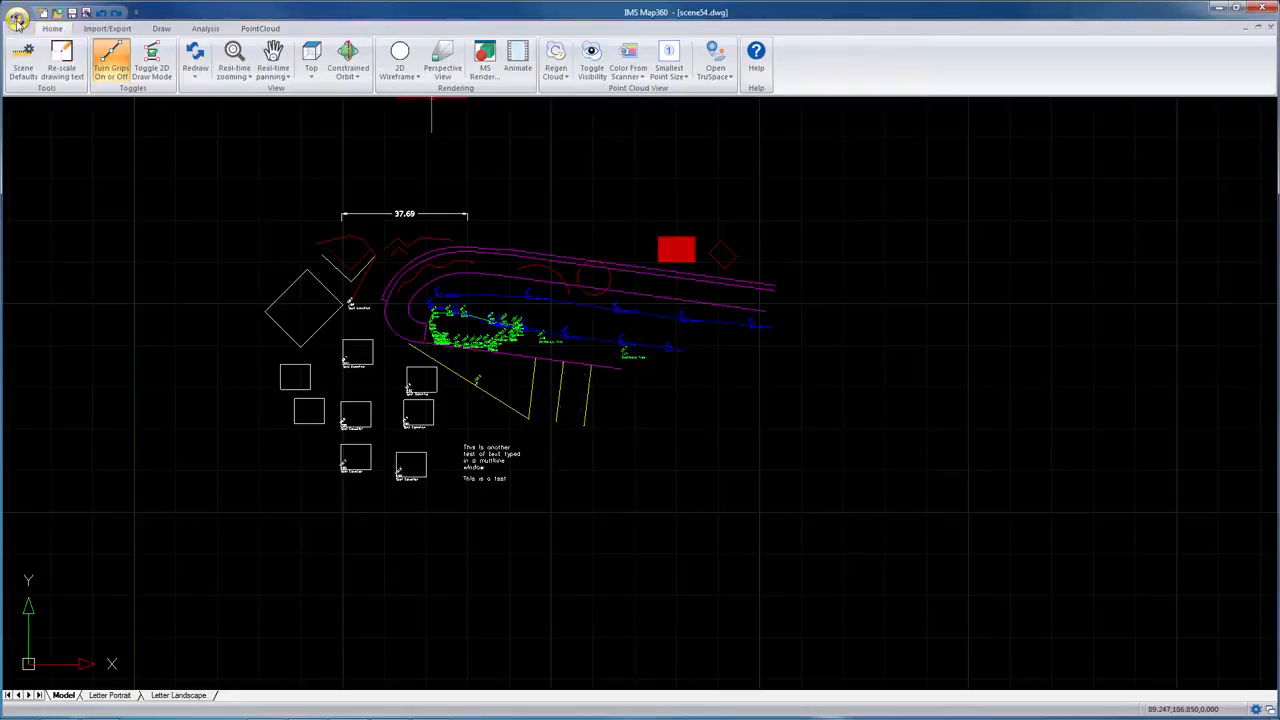
Step: Browse the application menu and its Print submenu, then save the drawing
{"action": "left_click", "coordinate": [17, 20]}
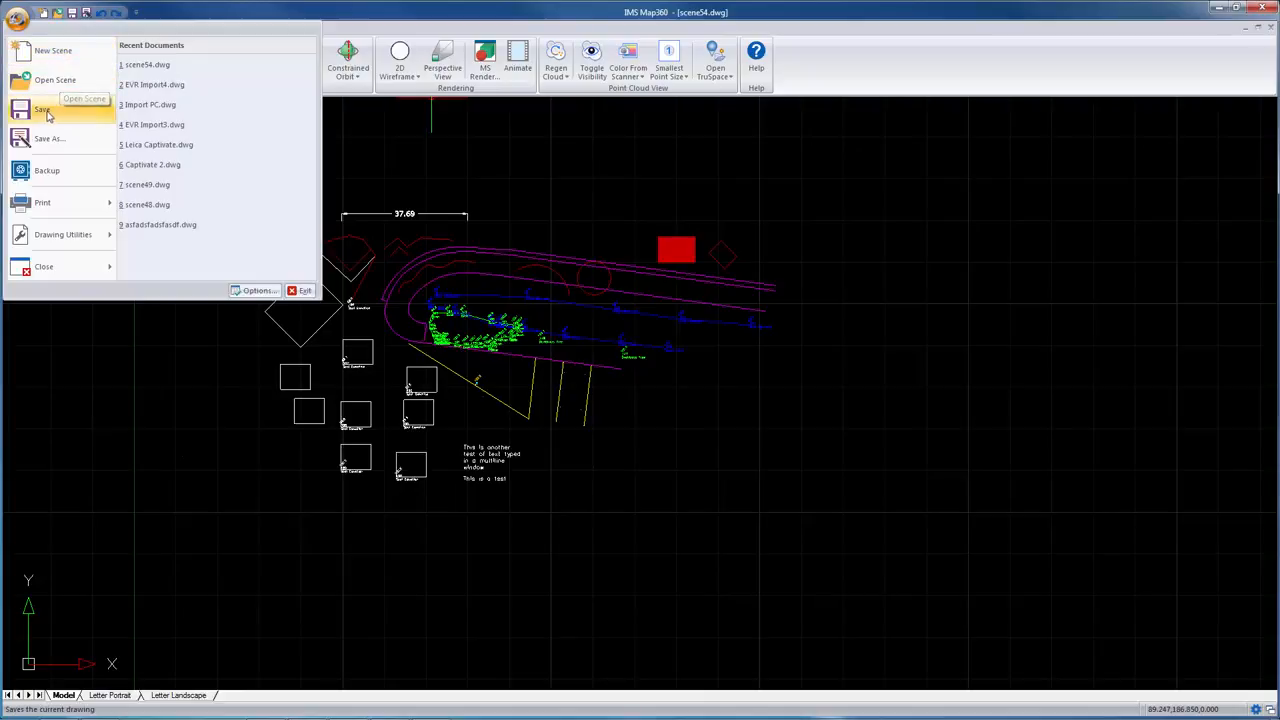
{"action": "mouse_move", "coordinate": [47, 211]}
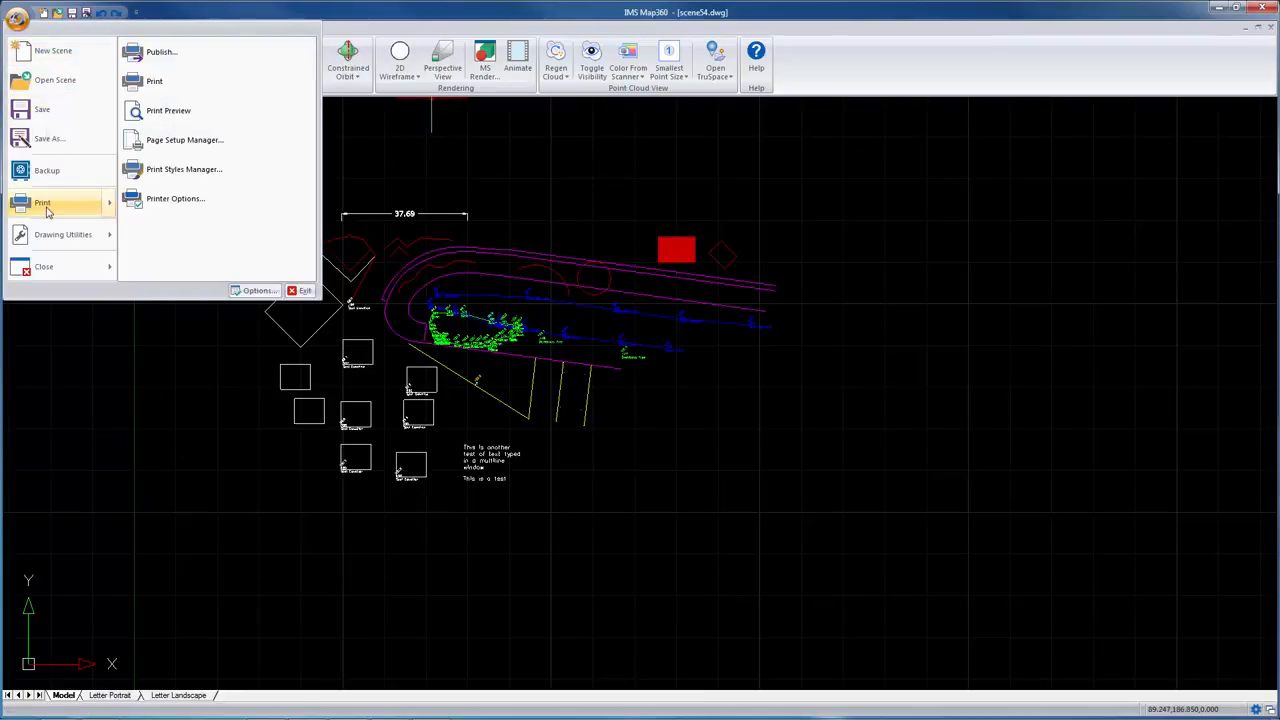
{"action": "mouse_move", "coordinate": [48, 267]}
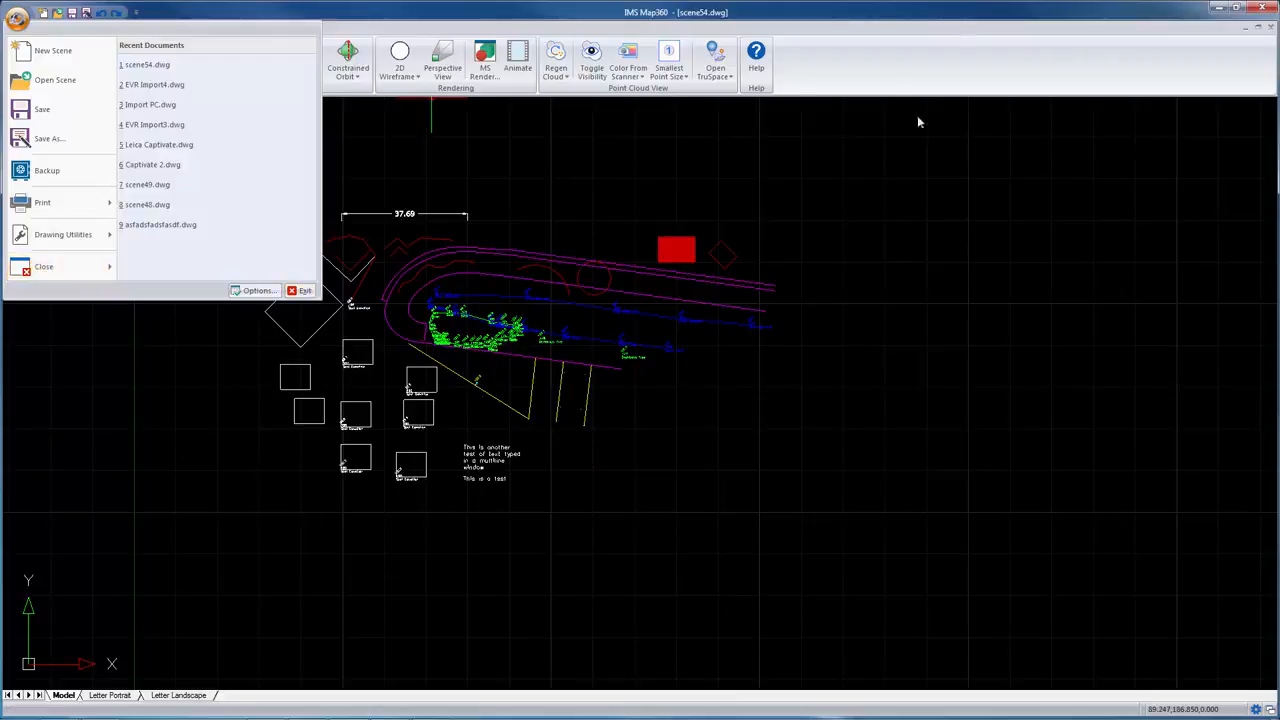
{"action": "left_click", "coordinate": [880, 88]}
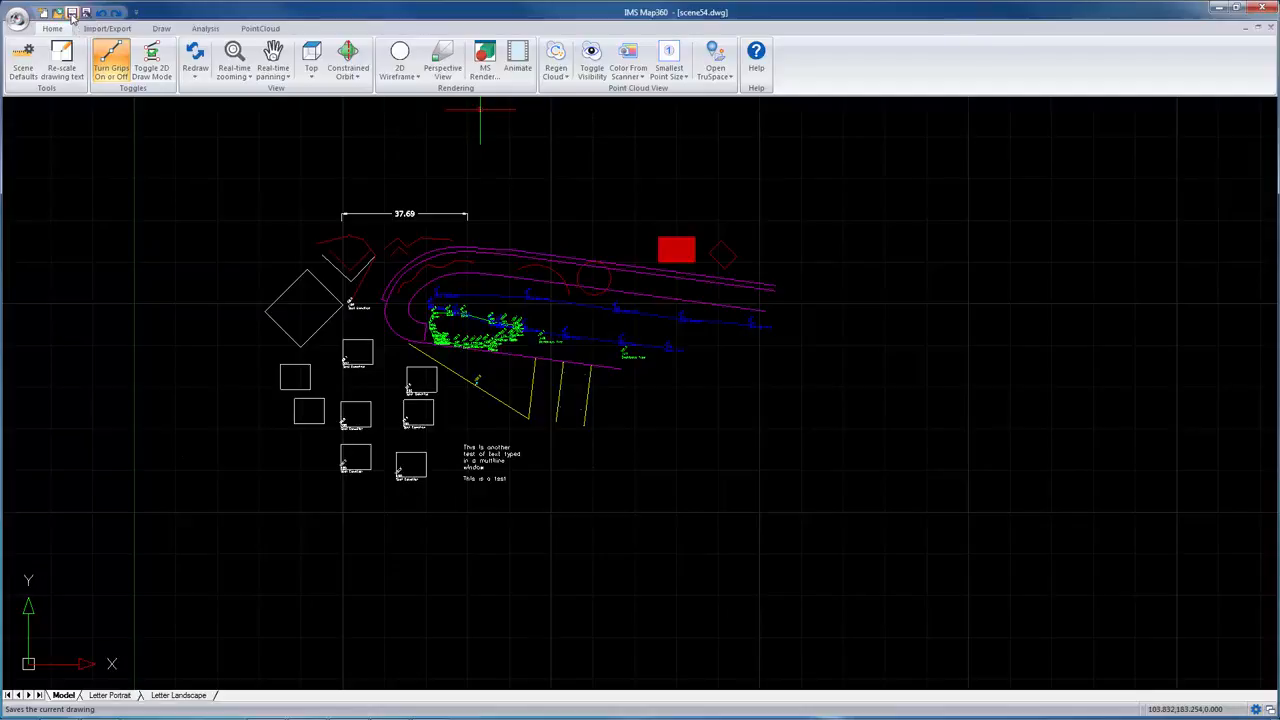
{"action": "left_click", "coordinate": [71, 13]}
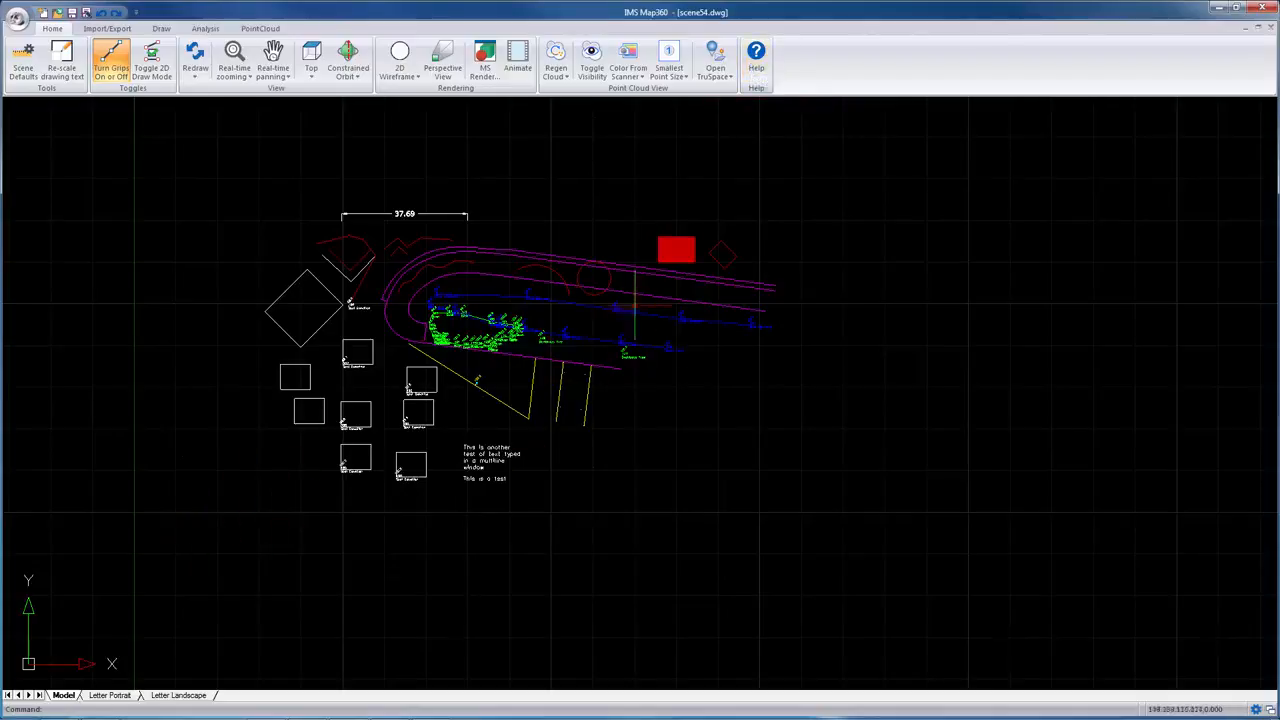
Step: Open the properties of the purple road polyline curving around the bush cluster
{"action": "middle_click_drag", "start_coordinate": [640, 313], "coordinate": [611, 371]}
{"action": "scroll", "coordinate": [611, 371], "scroll_direction": "up", "scroll_amount": 2}
{"action": "scroll", "coordinate": [543, 386], "scroll_direction": "up", "scroll_amount": 2}
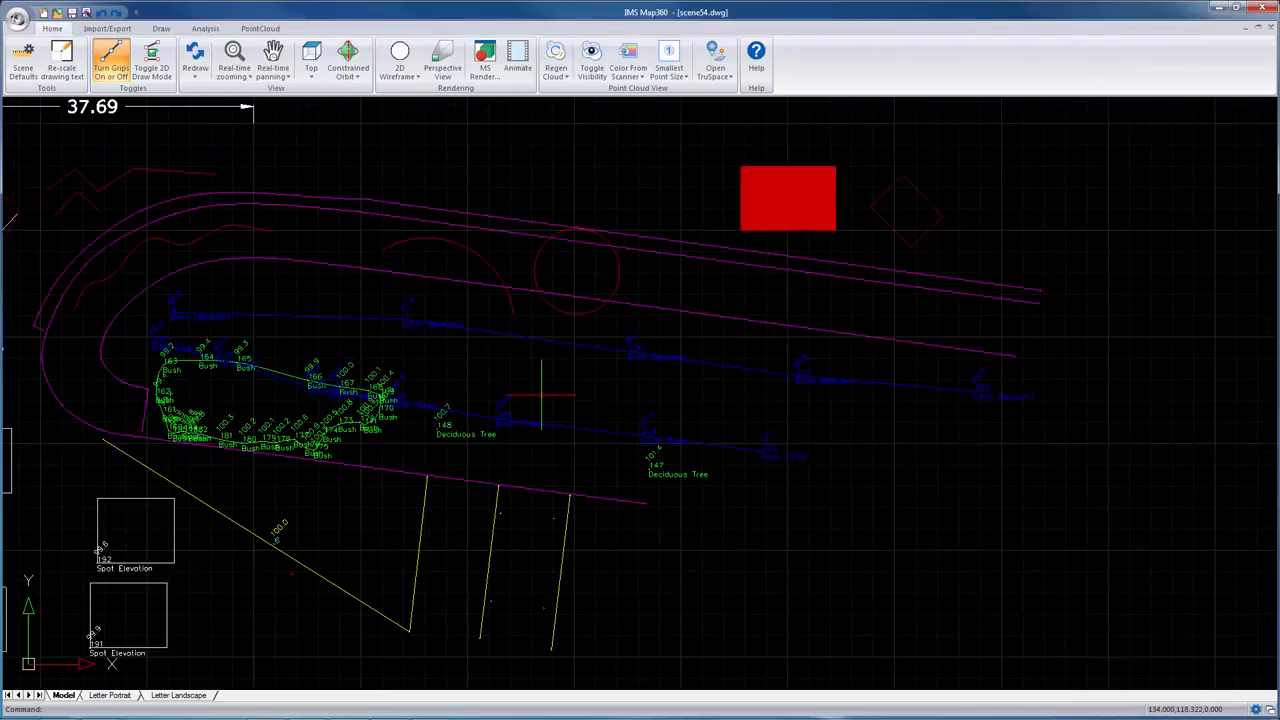
{"action": "scroll", "coordinate": [543, 386], "scroll_direction": "down", "scroll_amount": 2}
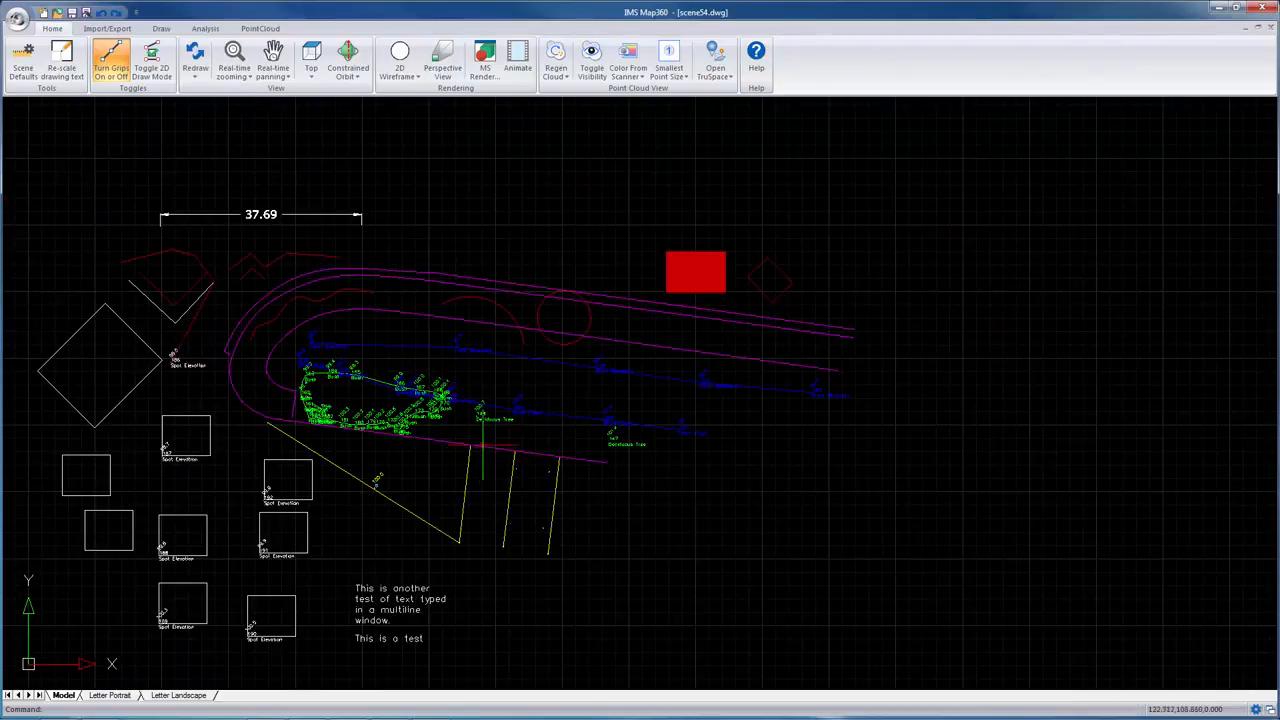
{"action": "double_click", "coordinate": [484, 447]}
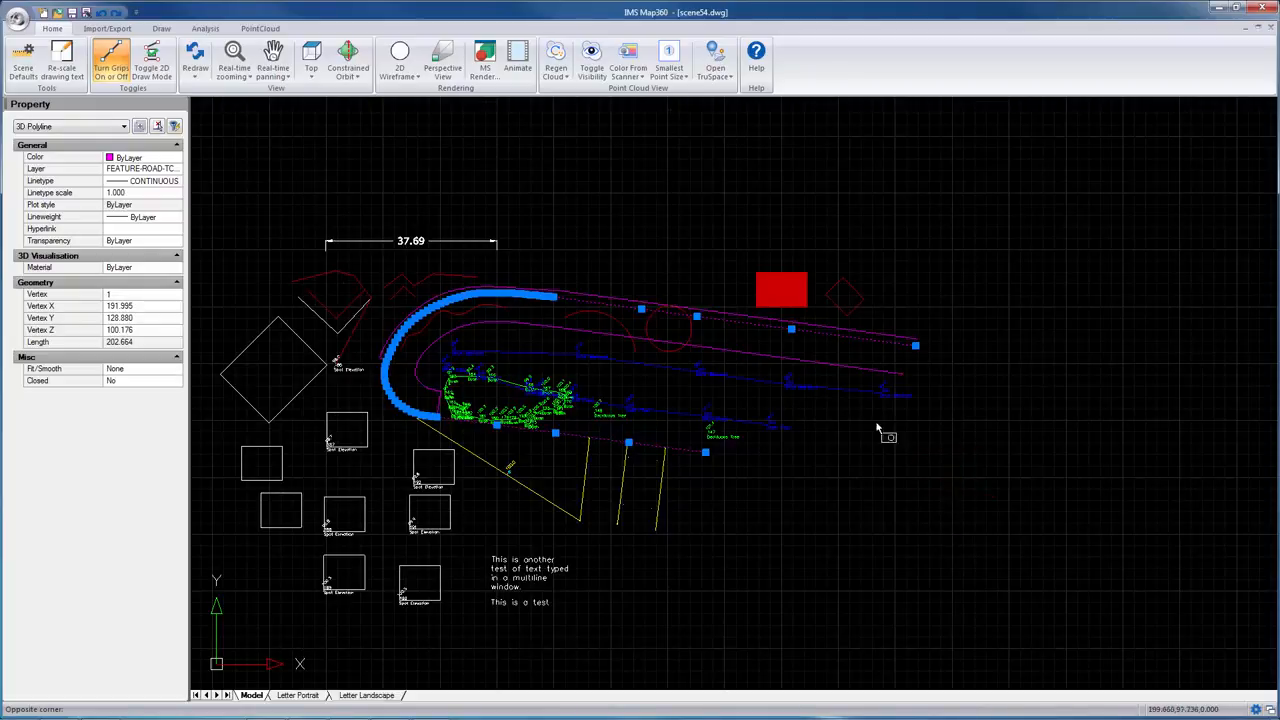
Step: Window-select the whole scene, narrow the selection to 3D Polyline objects, and close the Property panel
{"action": "left_click", "coordinate": [958, 496]}
{"action": "left_click", "coordinate": [550, 268]}
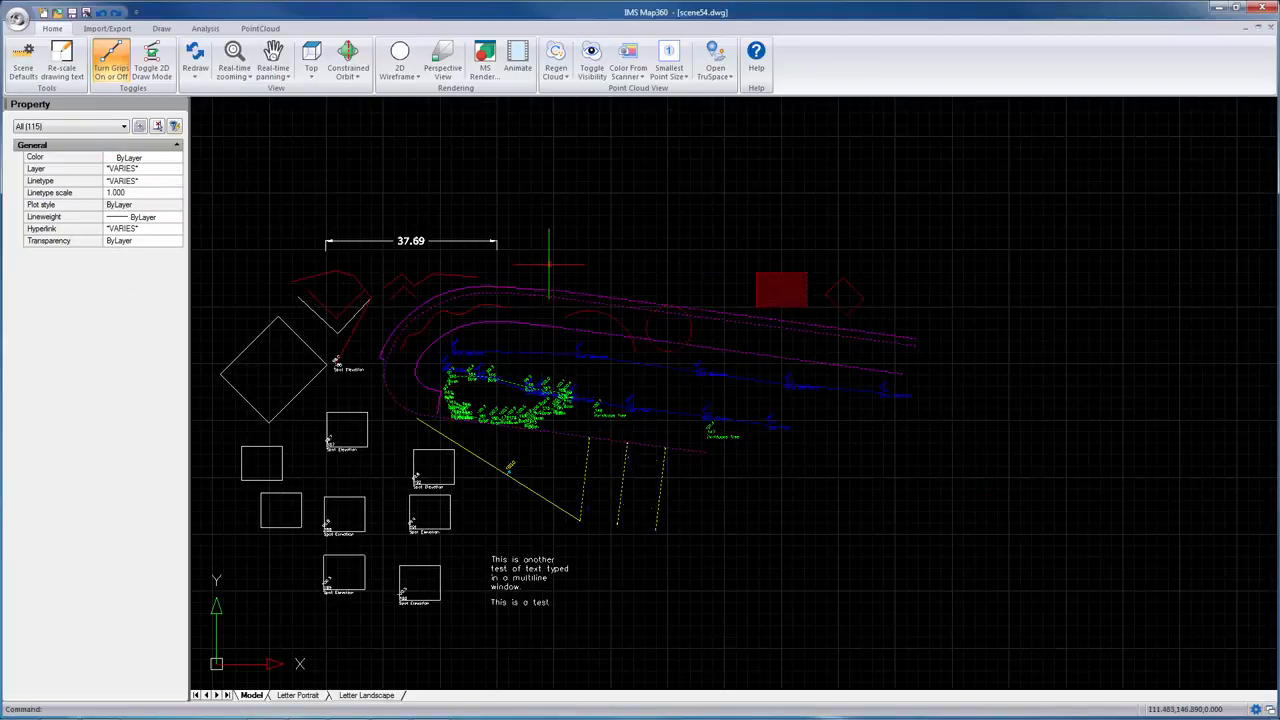
{"action": "left_click", "coordinate": [104, 127]}
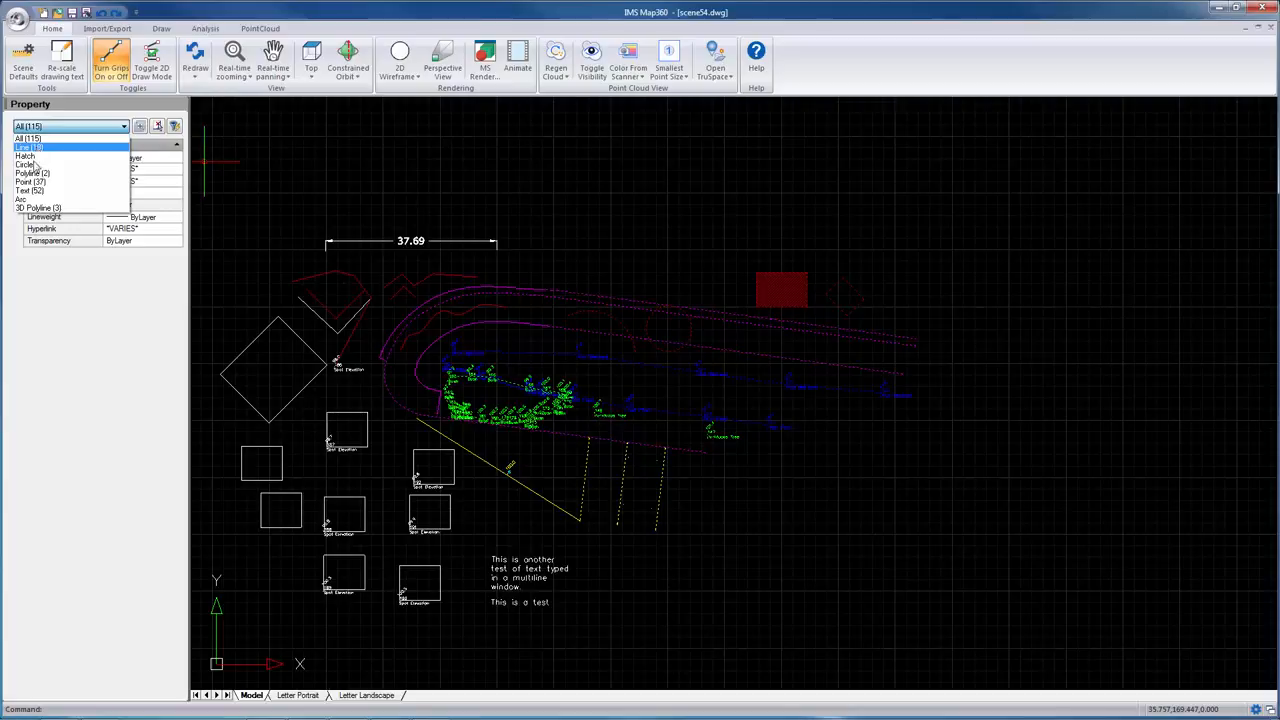
{"action": "left_click", "coordinate": [34, 208]}
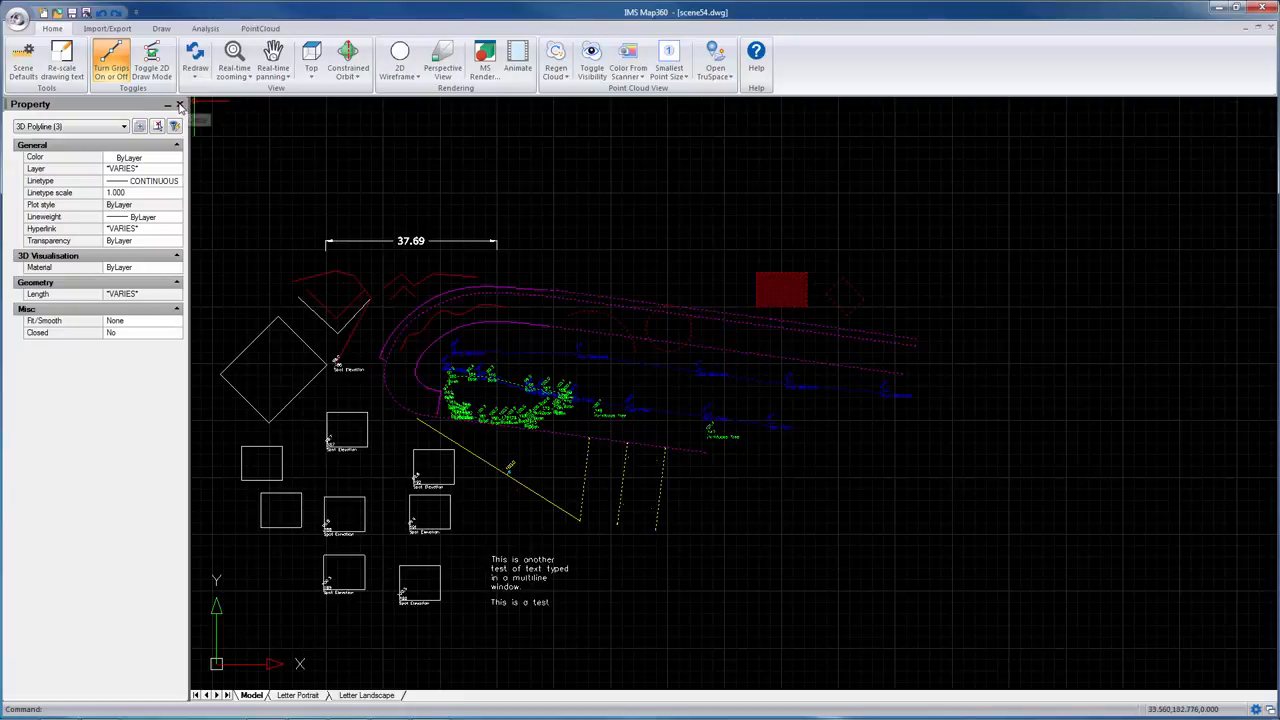
{"action": "left_click", "coordinate": [180, 105]}
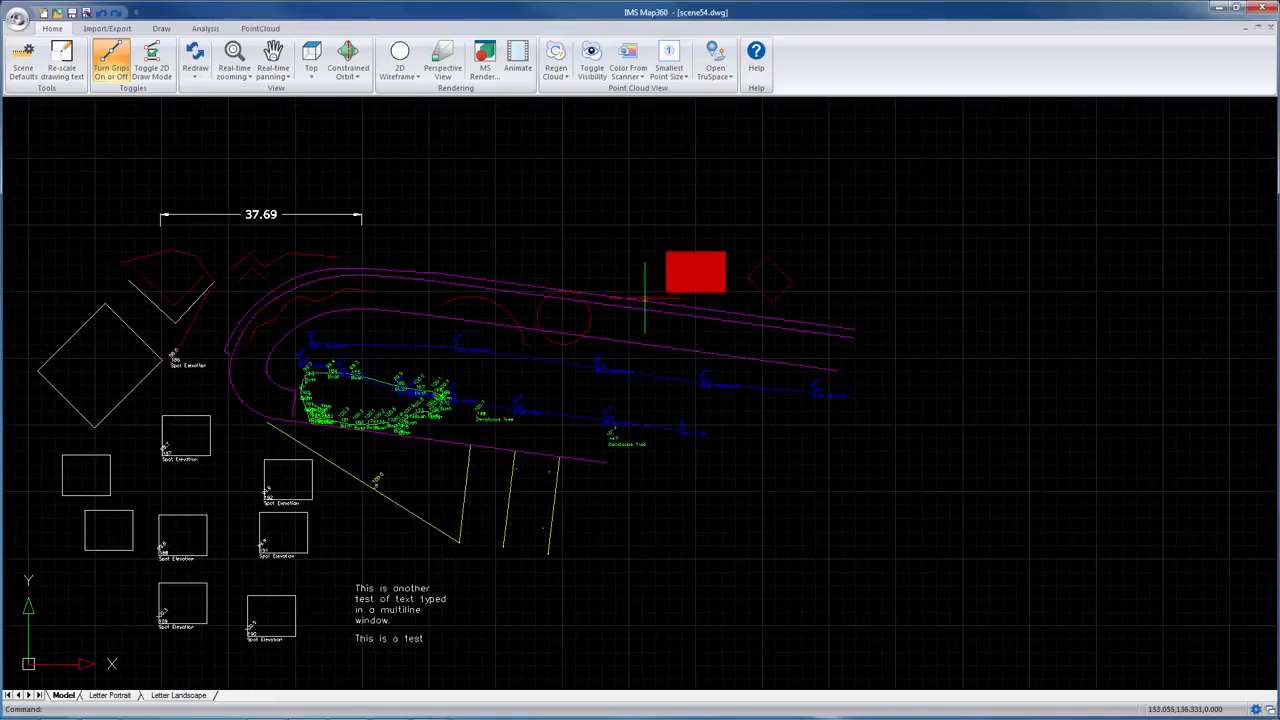